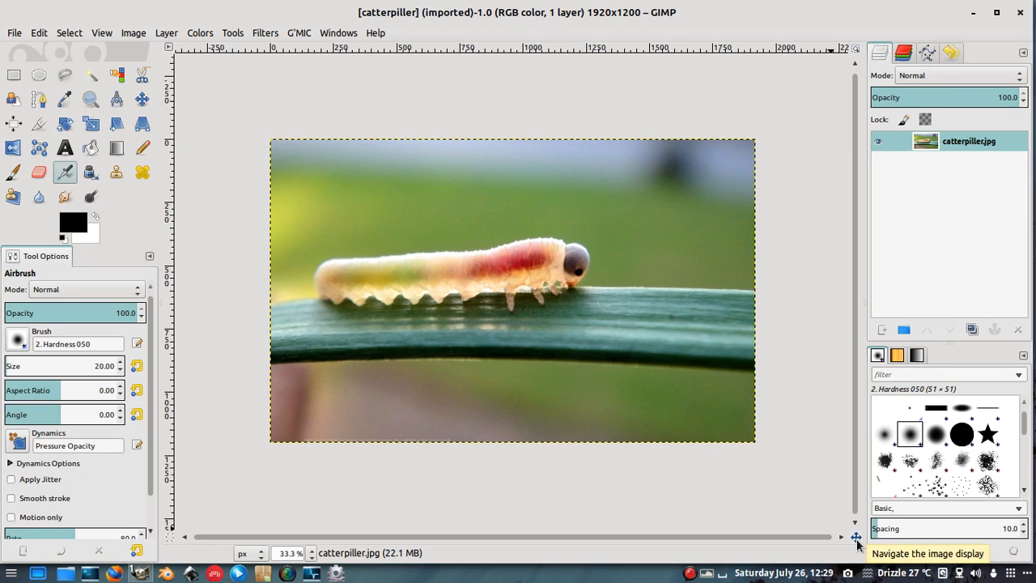
Toggle the Quick Mask on and off over the caterpillar image, leaving it switched on.
mouse_move(856, 537)
mouse_down()
mouse_move(842, 537)
mouse_move(859, 552)
mouse_move(837, 540)
mouse_move(884, 550)
mouse_move(854, 542)
mouse_up()
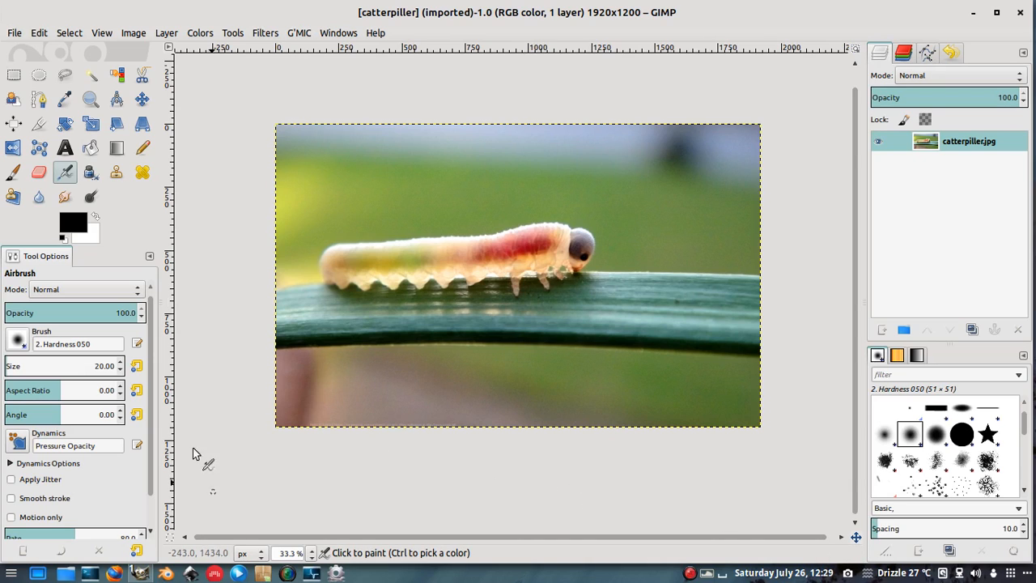
click(170, 537)
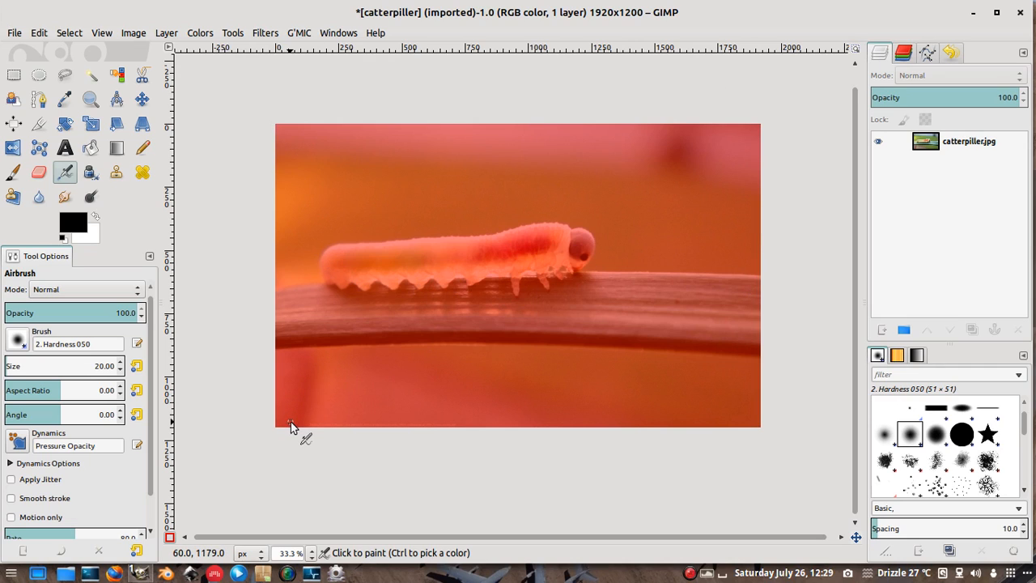
click(170, 538)
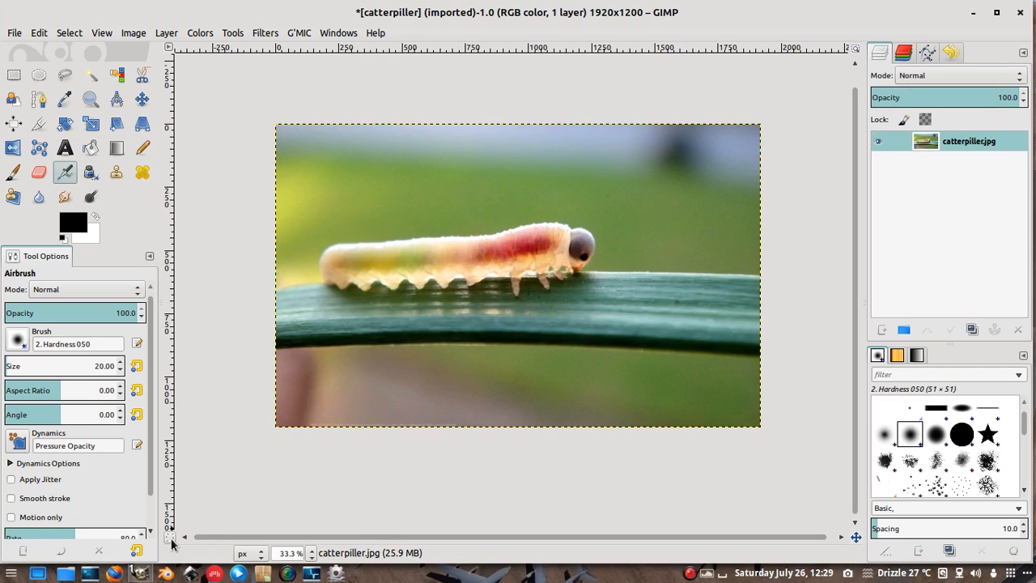
click(170, 538)
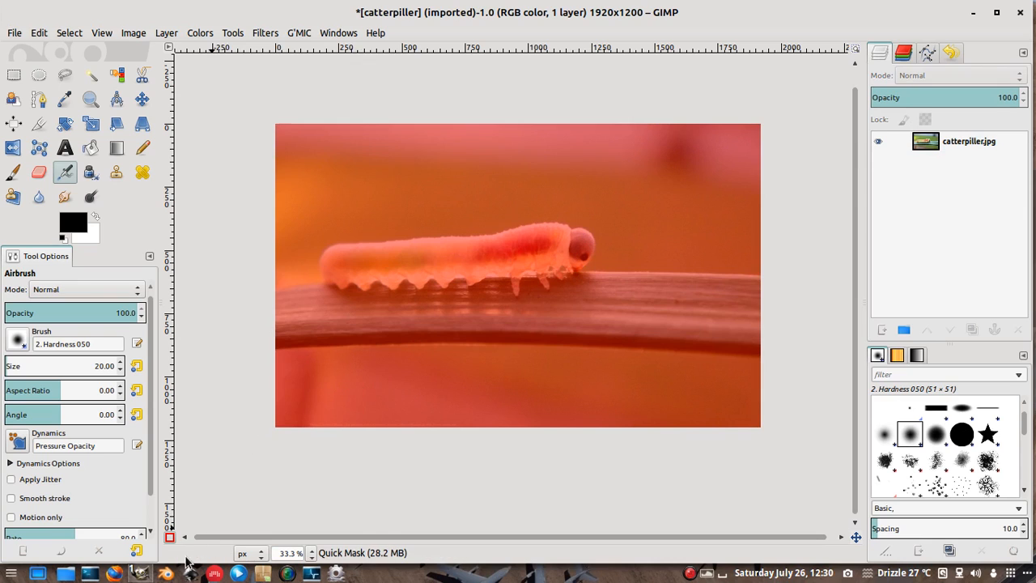
click(170, 538)
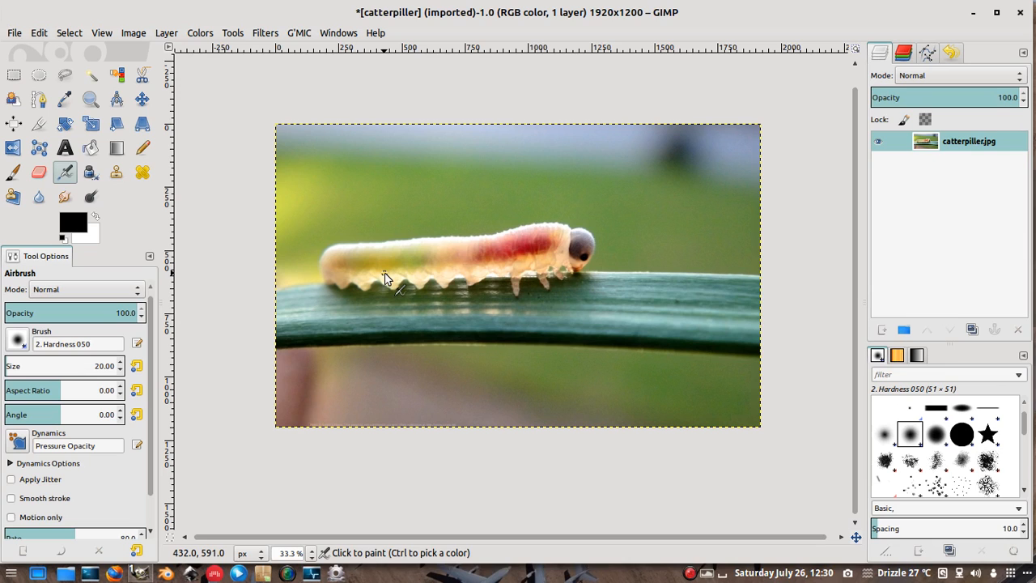
click(169, 538)
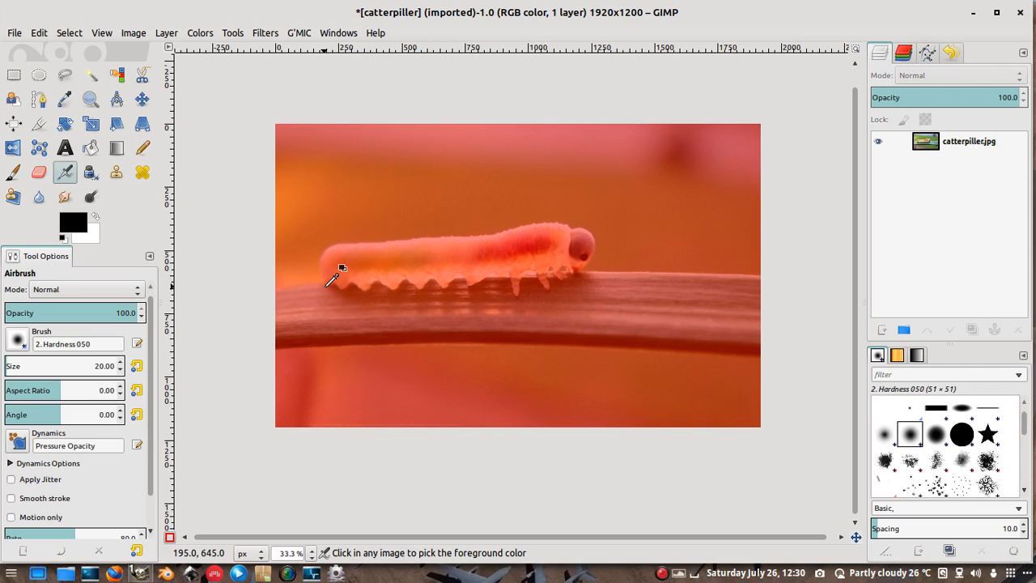
Erase a patch of the Quick Mask along the middle of the caterpillar's body, and paint its tail-side end back with the black Paintbrush.
scroll(334, 272, up, 1)
scroll(328, 283, up, 1)
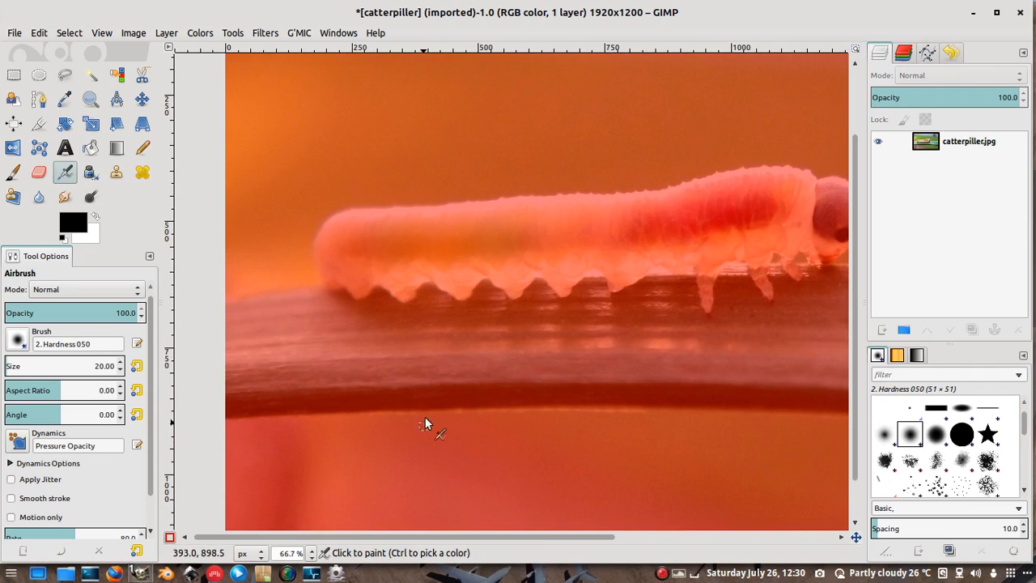
drag(528, 535, 554, 535)
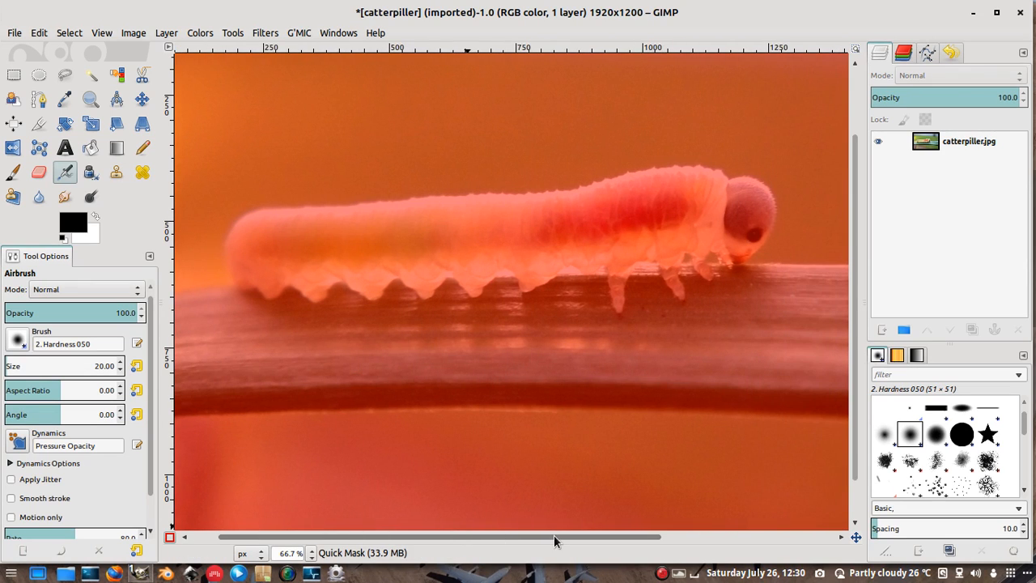
scroll(499, 260, up, 2)
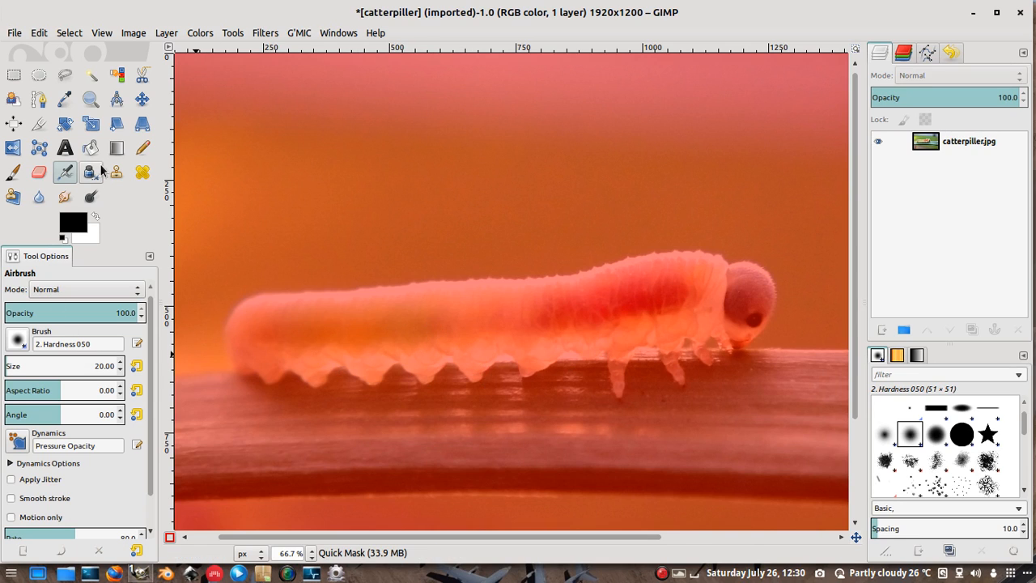
click(38, 174)
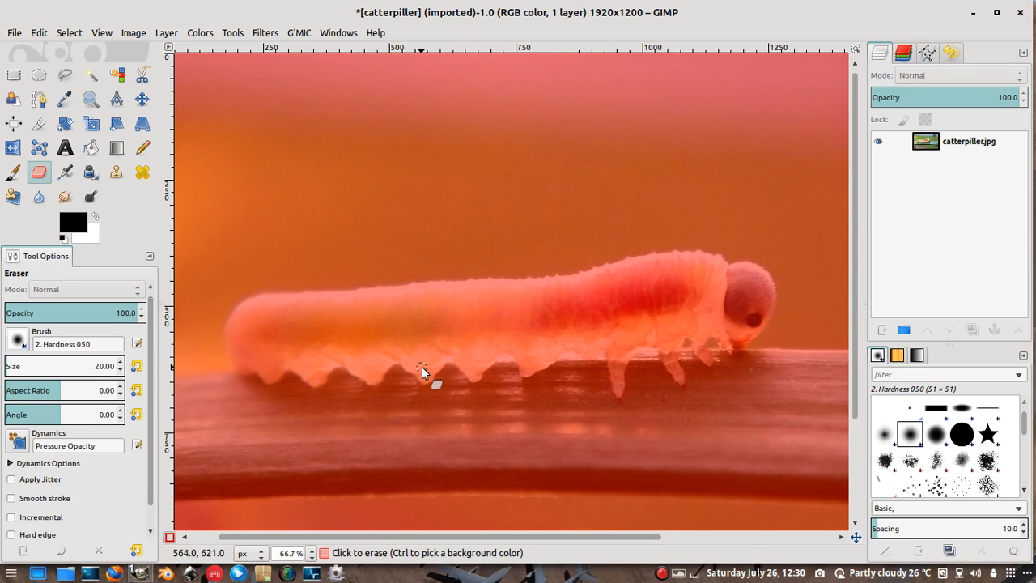
click(402, 329)
mouse_move(464, 326)
mouse_down()
mouse_move(489, 318)
mouse_move(378, 319)
mouse_move(471, 313)
mouse_move(387, 323)
mouse_move(558, 330)
mouse_move(423, 341)
mouse_move(541, 313)
mouse_move(458, 328)
mouse_move(507, 313)
mouse_move(420, 319)
mouse_move(557, 305)
mouse_up()
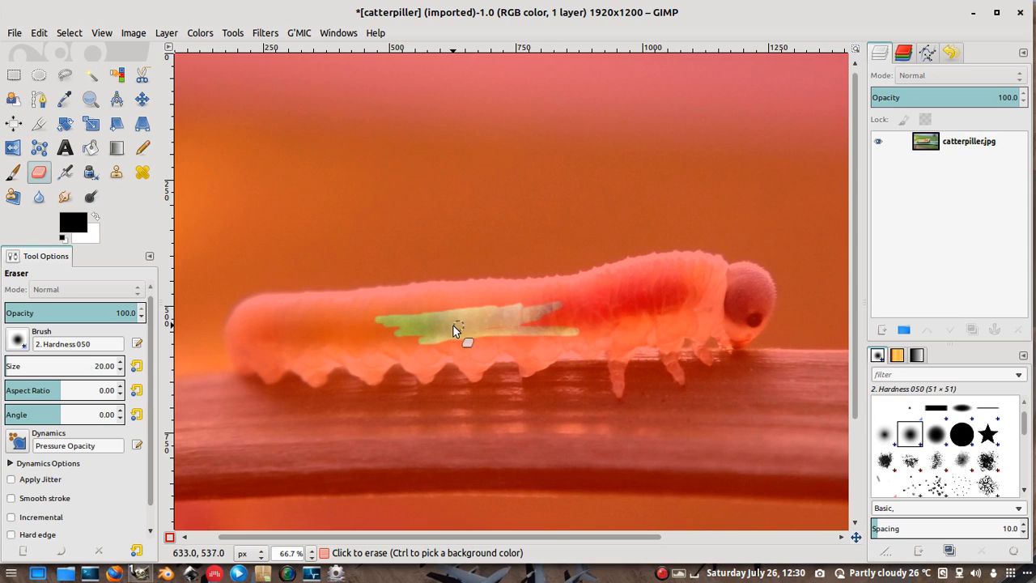
mouse_move(452, 325)
mouse_down()
mouse_move(530, 324)
mouse_move(431, 331)
mouse_move(513, 322)
mouse_move(390, 319)
mouse_move(498, 312)
mouse_move(386, 315)
mouse_move(491, 310)
mouse_move(353, 332)
mouse_move(418, 333)
mouse_up()
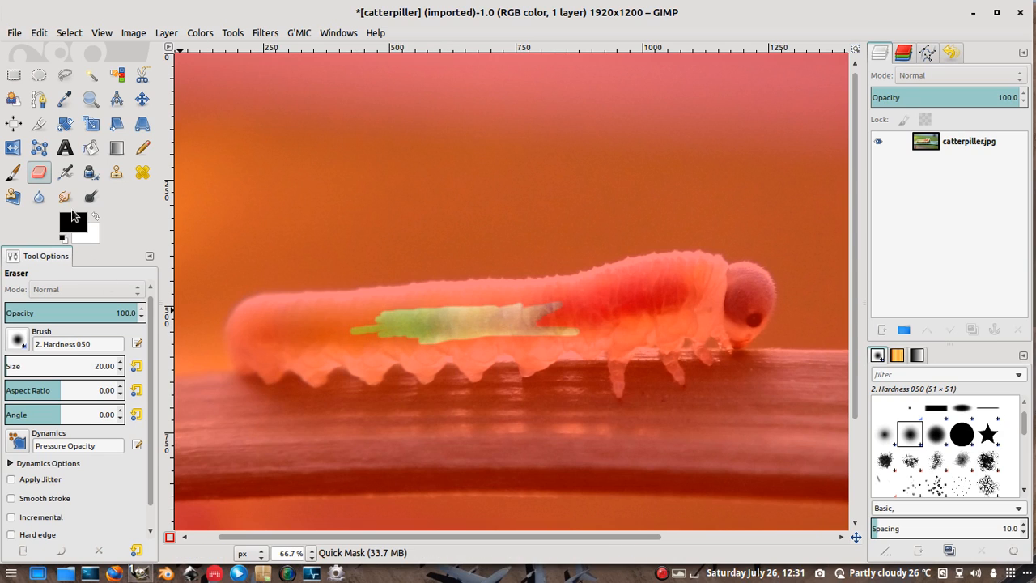
click(13, 172)
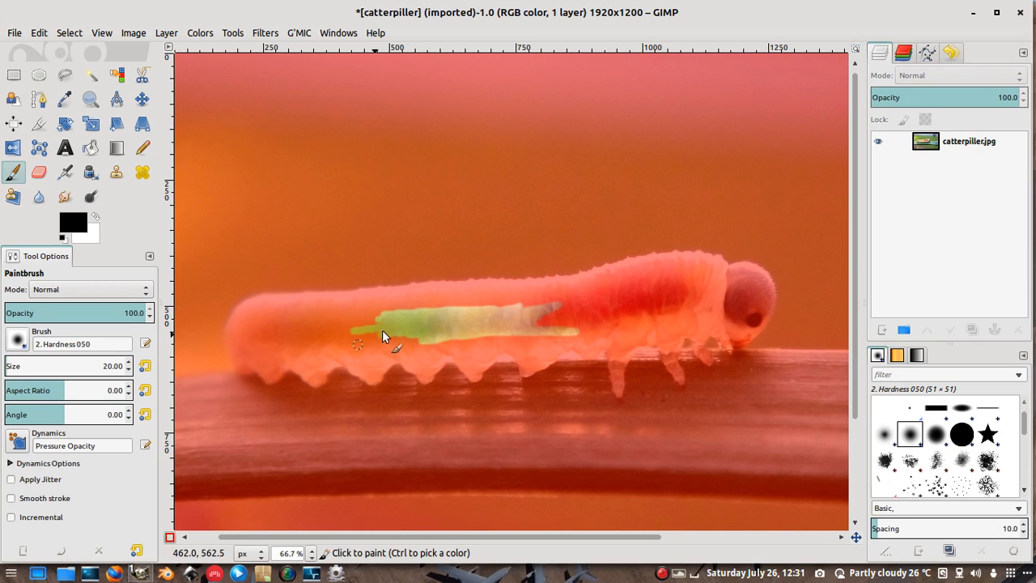
drag(347, 329, 358, 336)
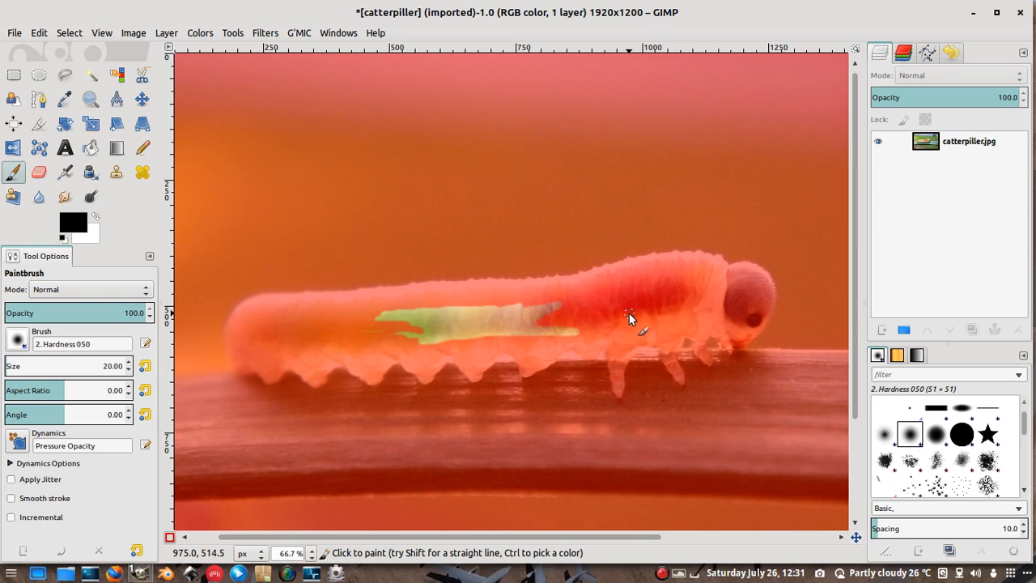
Switch back to the Eraser and give it the 2. Hardness 100 brush.
click(39, 173)
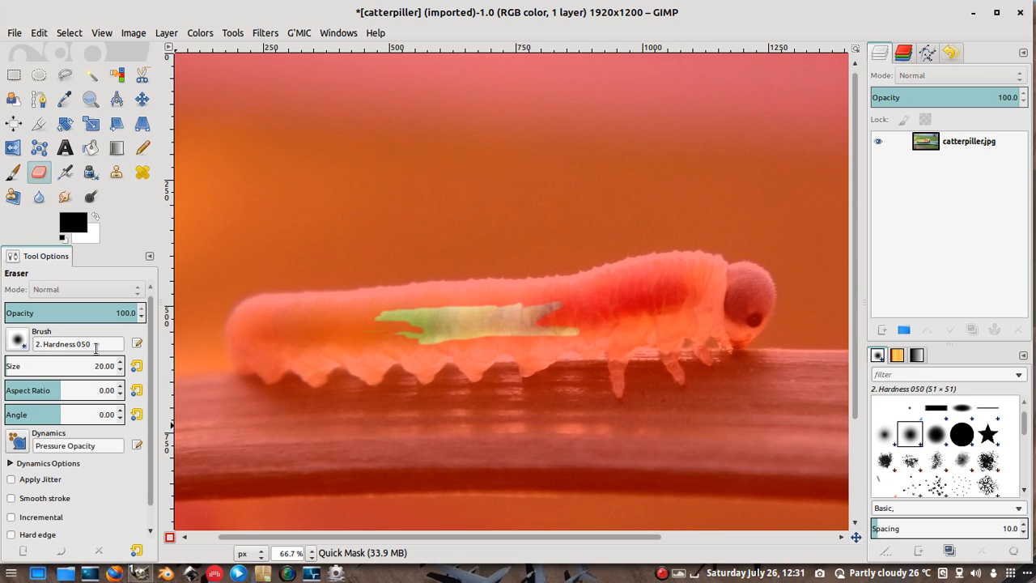
click(18, 341)
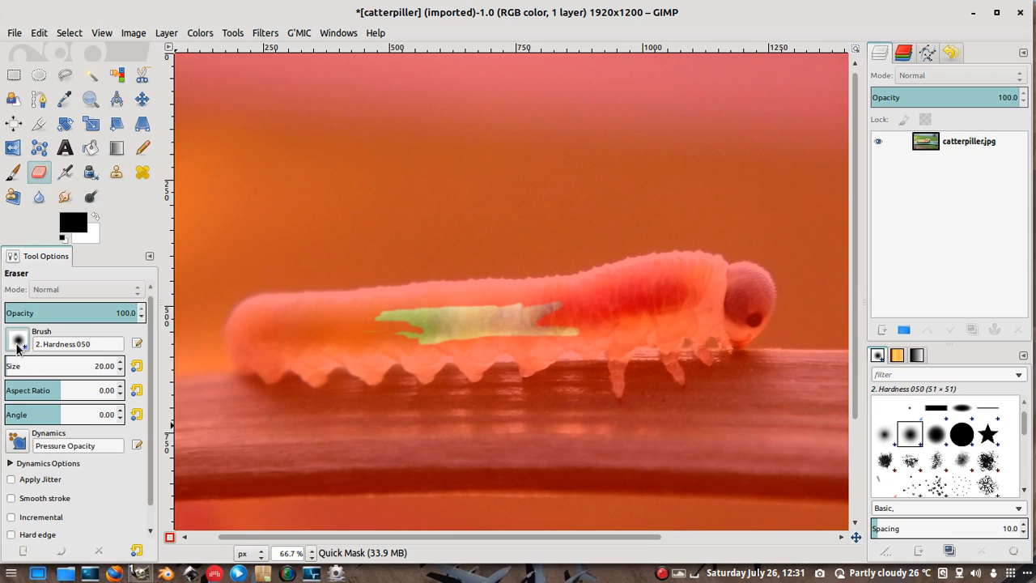
click(59, 390)
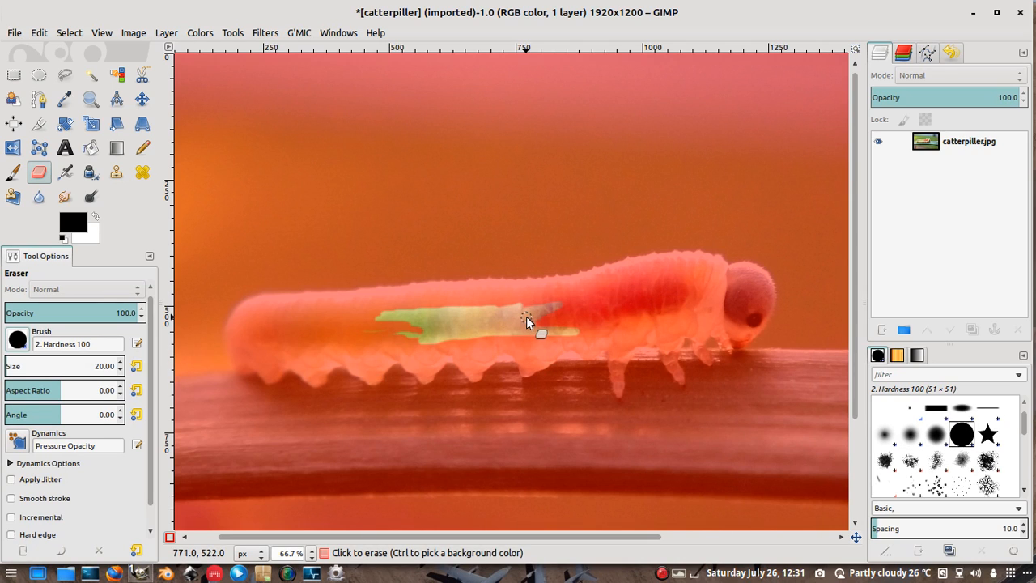
Erase a thin stroke in the mask at the cleared patch's tail-side end with a small brush, and set the eraser size to 31.
drag(526, 316, 564, 309)
key(bracketleft)
key(bracketleft)
key(bracketleft)
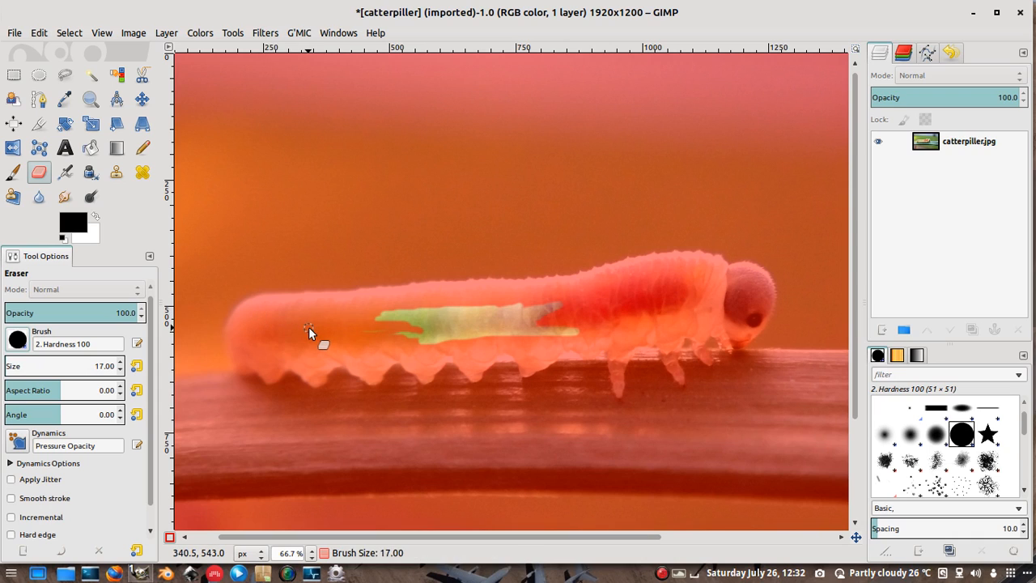
key(bracketleft)
key(bracketleft)
key(bracketleft)
key(bracketright)
key(bracketright)
drag(364, 331, 423, 332)
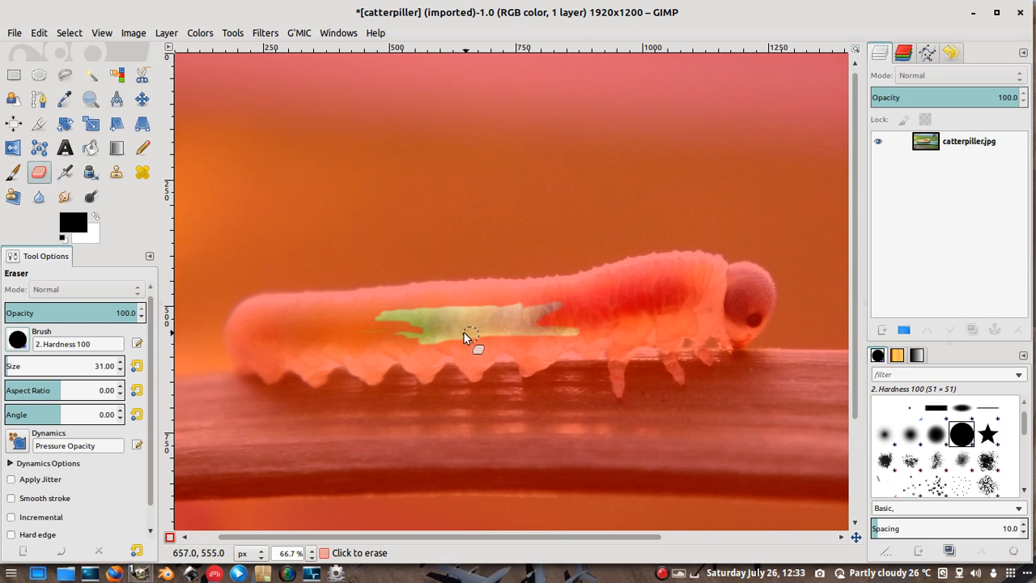
Examine the cleared patch and the caterpillar's body toward the head at 300% zoom.
scroll(462, 332, up, 7)
scroll(462, 331, down, 4)
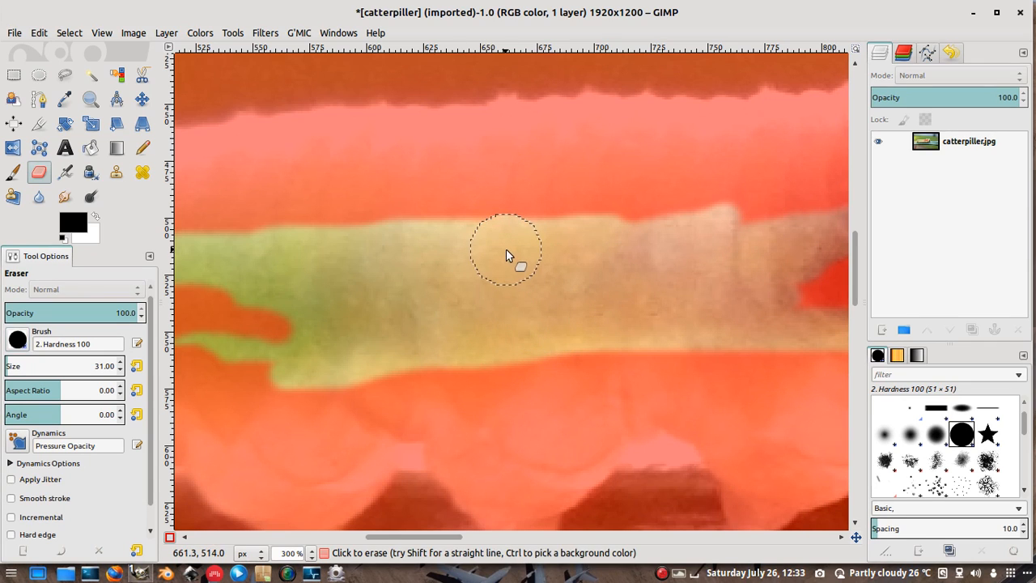
drag(506, 248, 321, 272)
drag(727, 257, 432, 280)
drag(690, 219, 526, 300)
drag(800, 303, 523, 191)
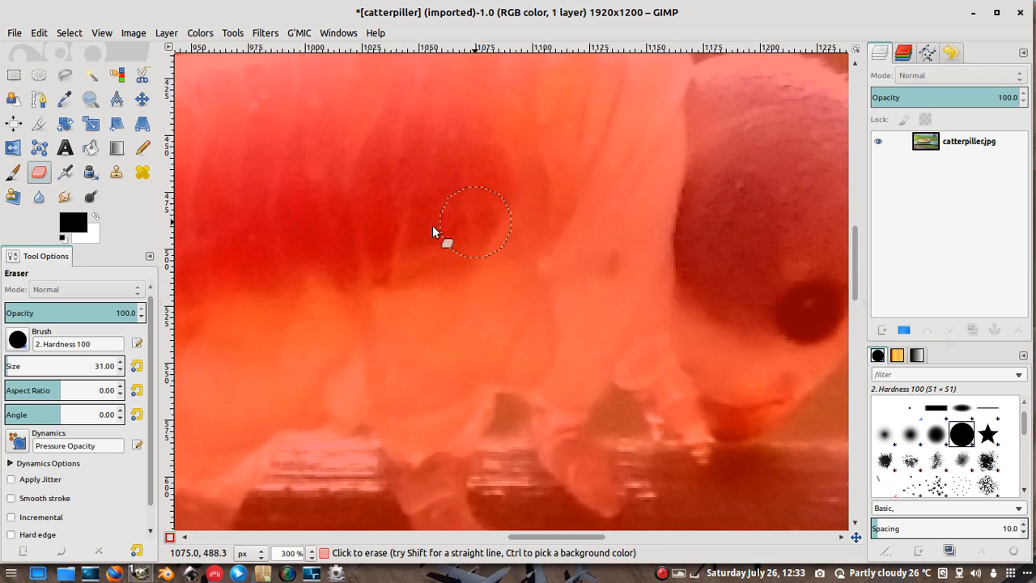
drag(354, 234, 752, 277)
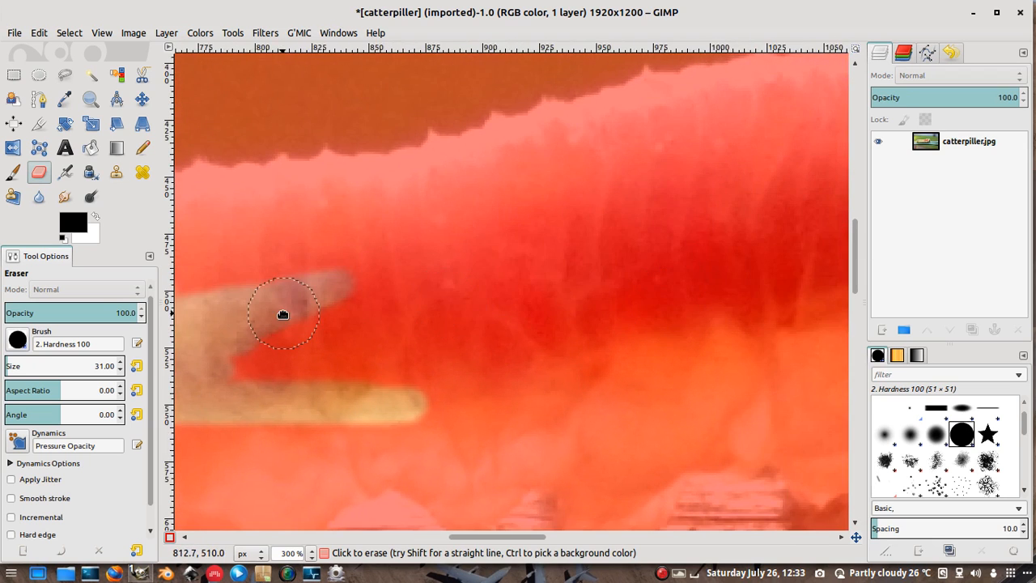
drag(278, 312, 654, 237)
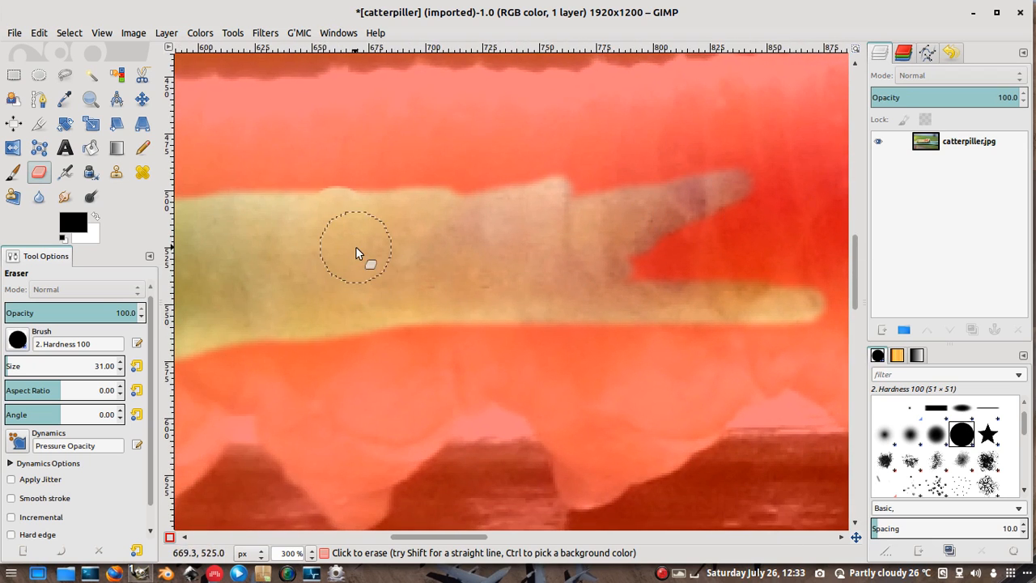
mouse_move(347, 240)
mouse_down()
mouse_move(493, 227)
mouse_move(512, 248)
mouse_move(505, 261)
mouse_up()
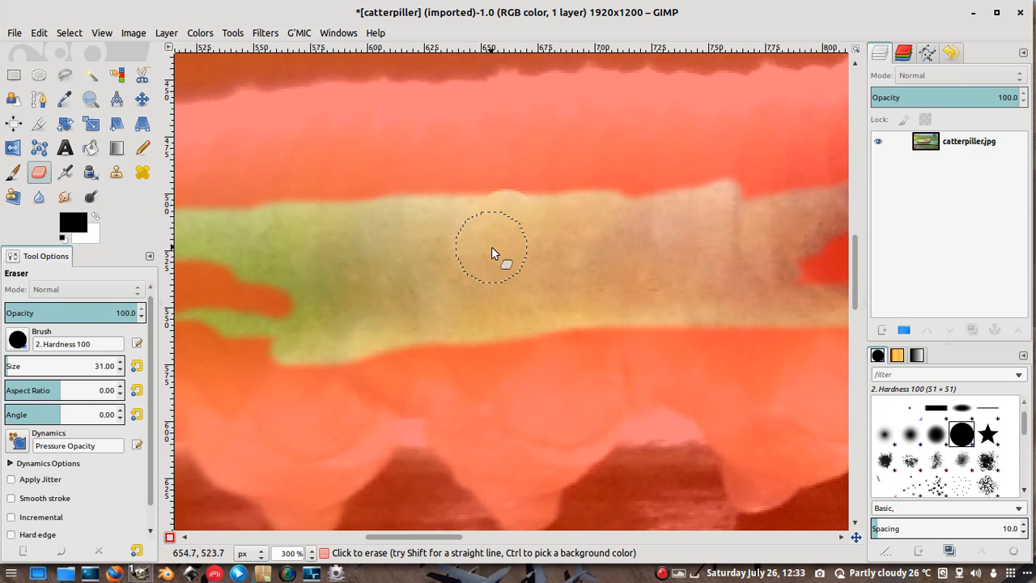
drag(536, 247, 238, 226)
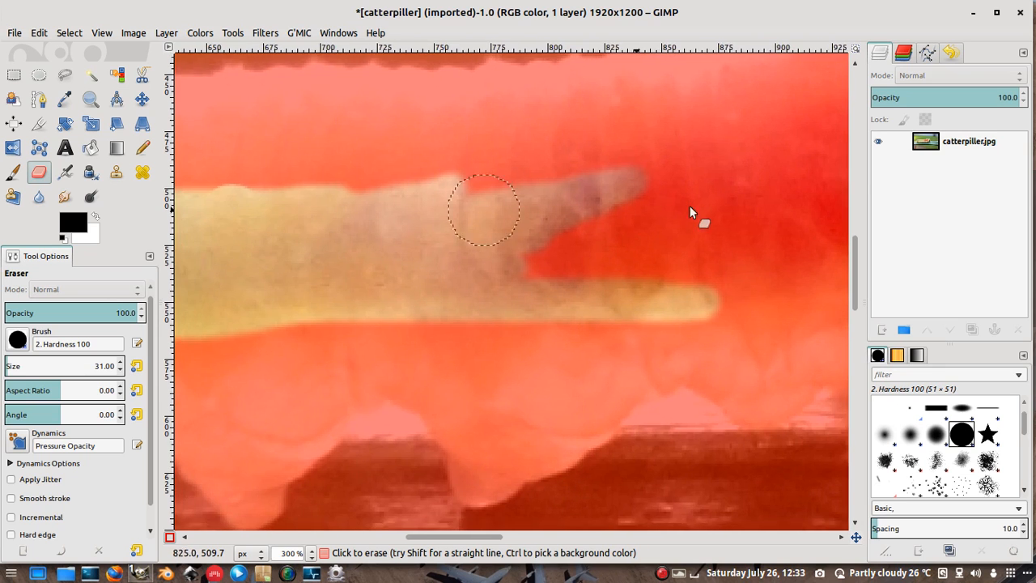
drag(696, 208, 594, 231)
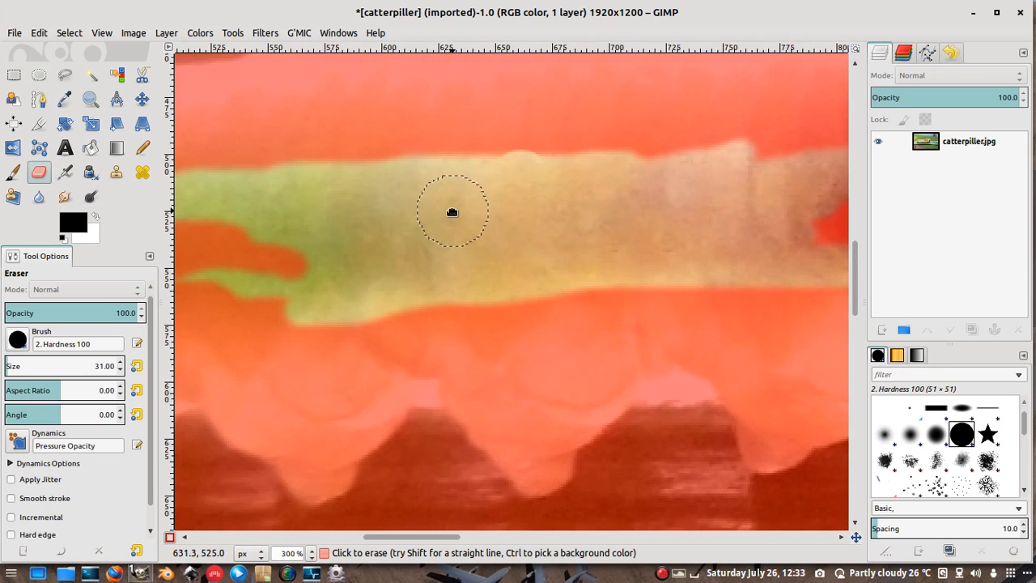
drag(452, 212, 597, 234)
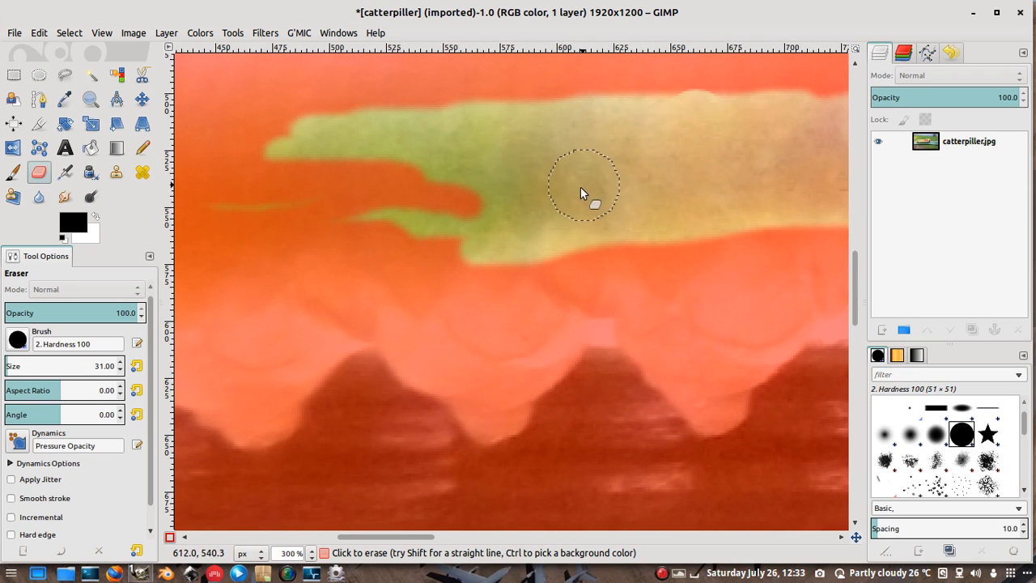
Inspect the caterpillar's underside and its rounded tail end, finishing close up on the tail at 300% zoom.
scroll(556, 193, down, 3)
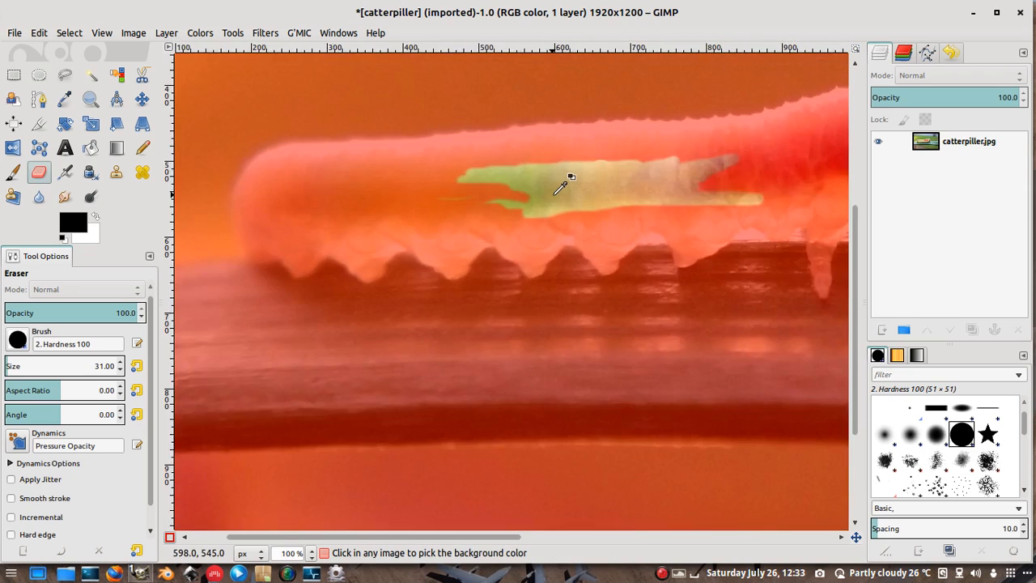
scroll(558, 190, down, 1)
scroll(558, 190, up, 4)
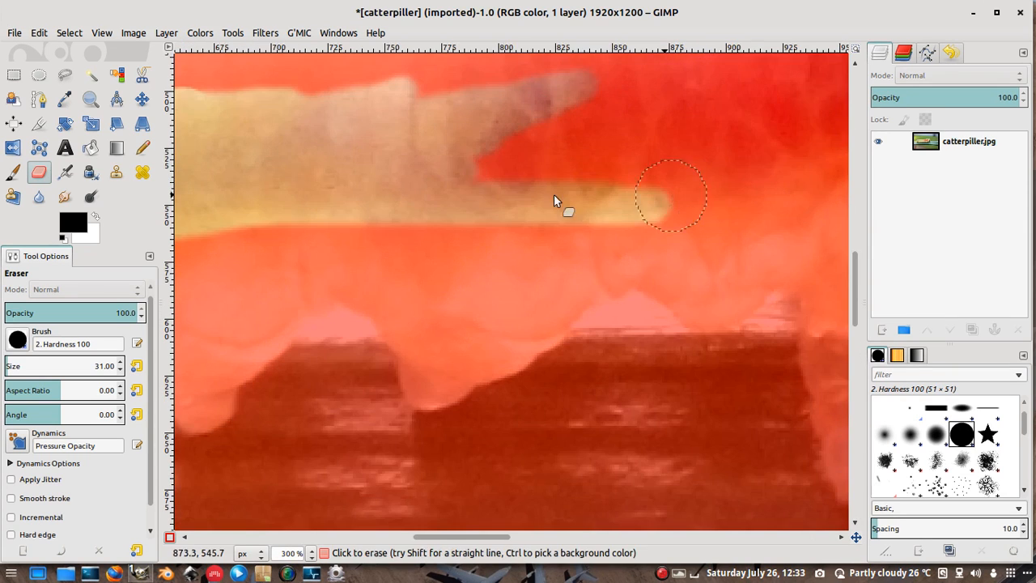
scroll(581, 186, down, 1)
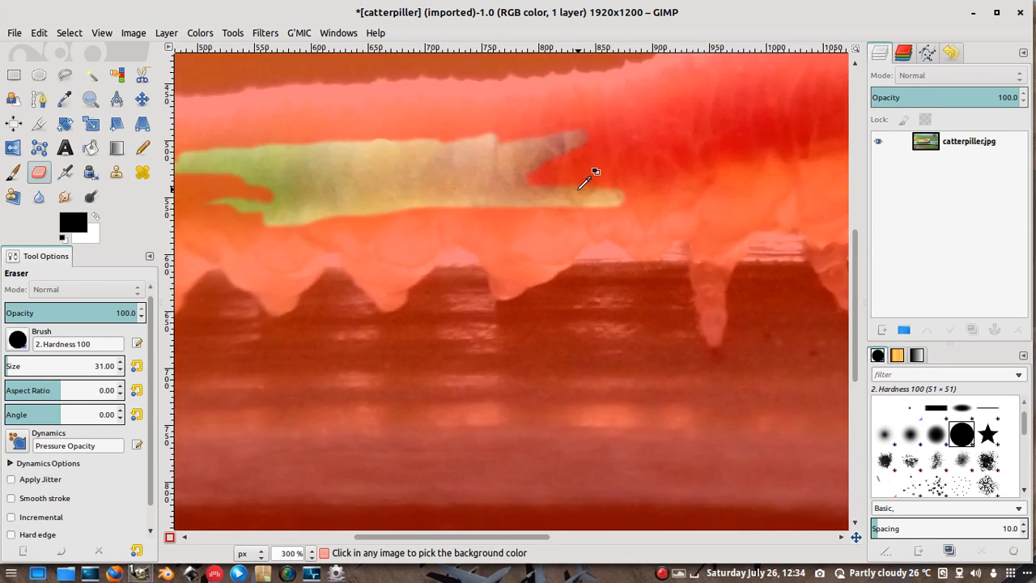
scroll(581, 187, down, 3)
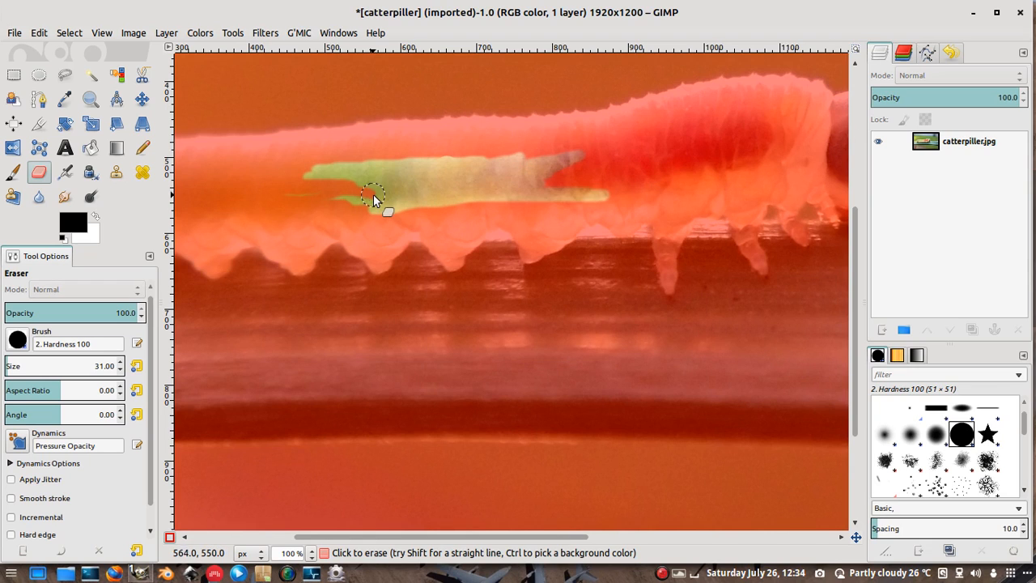
scroll(376, 195, left, 5)
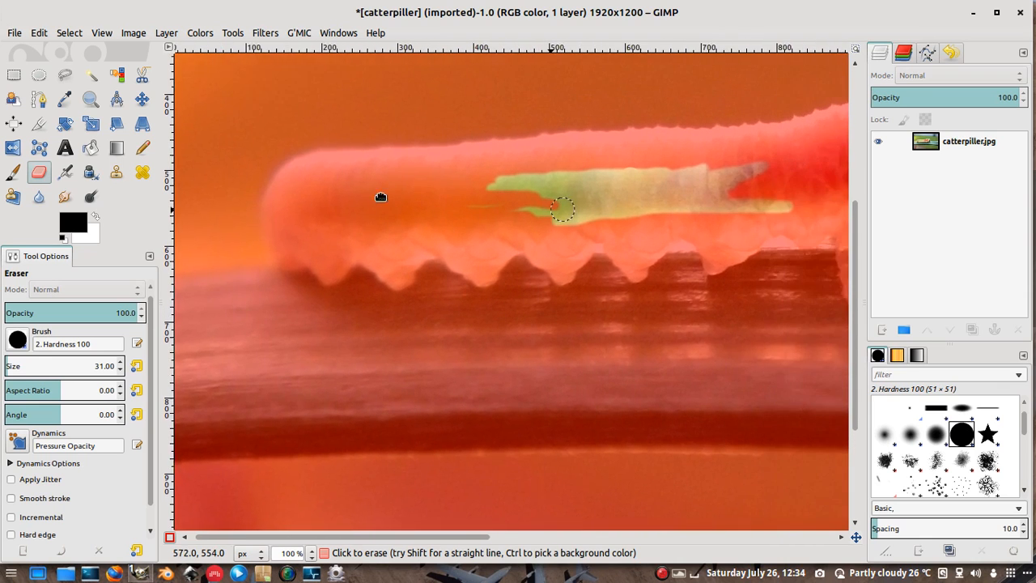
drag(380, 197, 207, 183)
drag(401, 167, 668, 203)
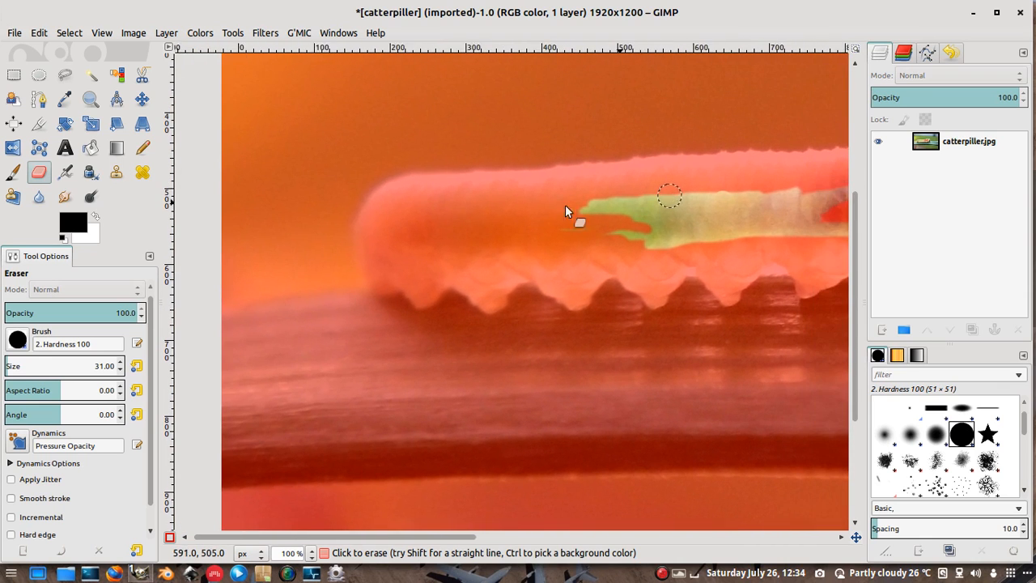
scroll(378, 221, up, 3)
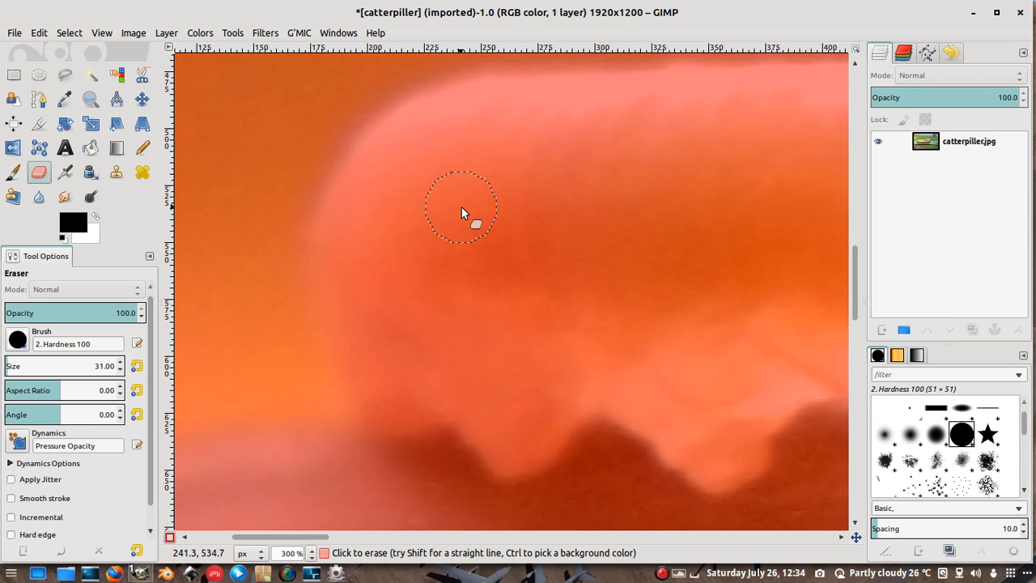
scroll(461, 208, up, 2)
scroll(461, 208, down, 2)
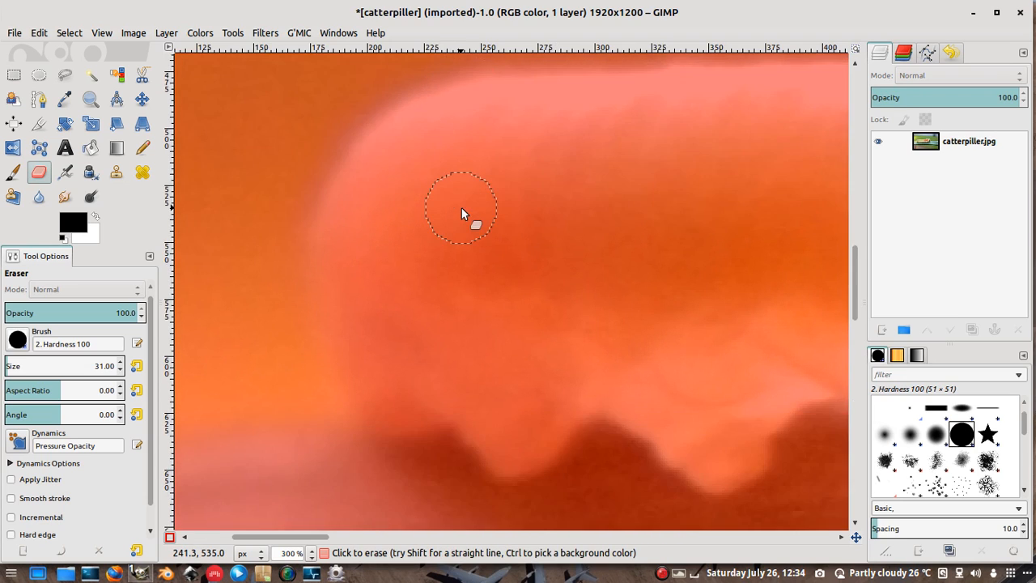
Erase the mask over the rounded tail end and along the rear part of the caterpillar's back with the 31 px eraser.
click(441, 115)
mouse_move(420, 128)
mouse_down()
mouse_move(350, 233)
mouse_move(342, 321)
mouse_move(385, 393)
mouse_move(418, 405)
mouse_move(400, 411)
mouse_move(415, 434)
mouse_move(456, 415)
mouse_move(516, 457)
mouse_move(589, 405)
mouse_move(715, 462)
mouse_move(756, 450)
mouse_move(773, 421)
mouse_move(743, 393)
mouse_move(514, 380)
mouse_move(717, 381)
mouse_move(520, 381)
mouse_move(640, 377)
mouse_move(440, 359)
mouse_move(395, 321)
mouse_move(376, 324)
mouse_move(401, 297)
mouse_move(416, 251)
mouse_move(394, 241)
mouse_move(515, 144)
mouse_move(506, 245)
mouse_move(515, 251)
mouse_move(466, 368)
mouse_move(444, 358)
mouse_move(503, 338)
mouse_move(846, 337)
mouse_up()
scroll(461, 275, up, 5)
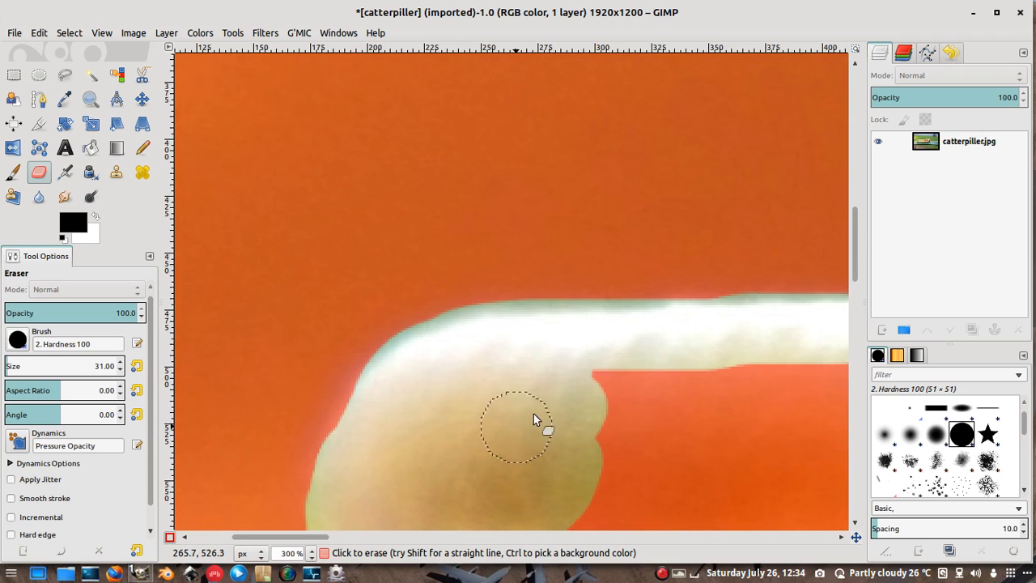
scroll(411, 378, right, 2)
drag(412, 378, 393, 300)
mouse_move(541, 224)
mouse_down()
mouse_move(696, 222)
mouse_move(865, 188)
mouse_up()
drag(729, 311, 275, 408)
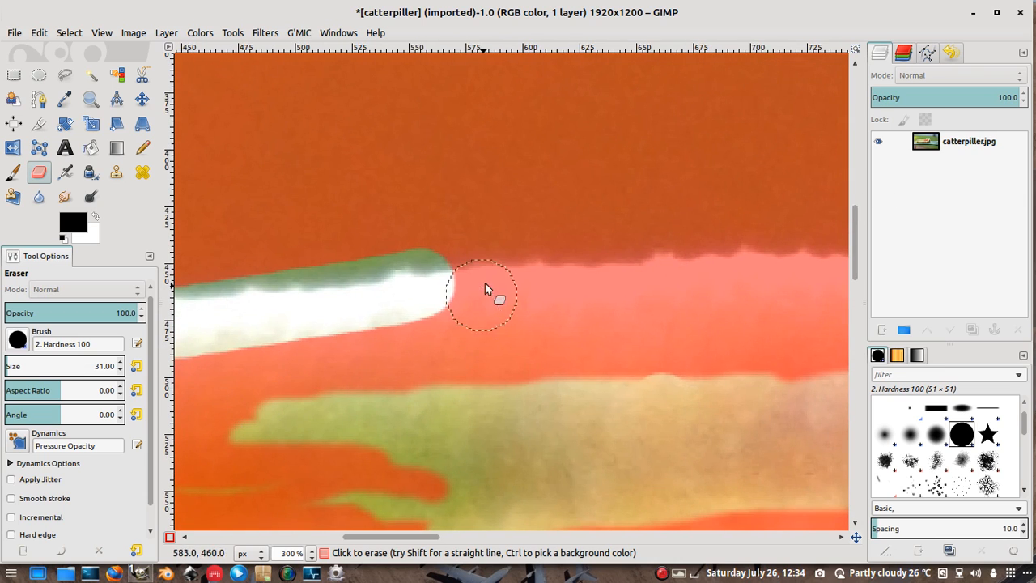
Continue erasing the mask along the caterpillar's upper edge to just behind the head.
mouse_move(452, 283)
mouse_down()
mouse_move(833, 283)
mouse_move(463, 320)
mouse_up()
mouse_move(380, 301)
mouse_down()
mouse_move(578, 296)
mouse_move(797, 239)
mouse_move(529, 342)
mouse_move(284, 372)
mouse_up()
mouse_move(449, 306)
mouse_down()
mouse_move(705, 264)
mouse_move(860, 272)
mouse_up()
mouse_move(689, 313)
mouse_down()
mouse_move(266, 319)
mouse_move(275, 321)
mouse_up()
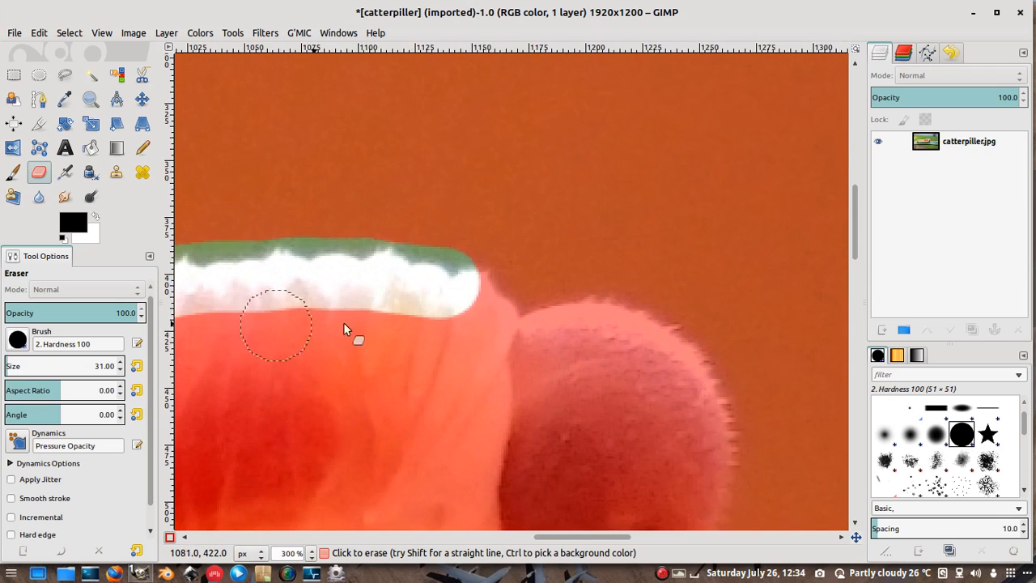
Erase the mask around the outline of the head and beneath the chin to the foremost leg.
mouse_move(468, 298)
mouse_down()
mouse_move(517, 324)
mouse_move(636, 327)
mouse_move(665, 341)
mouse_move(690, 371)
mouse_move(700, 462)
mouse_up()
mouse_move(593, 284)
mouse_down()
mouse_move(564, 201)
mouse_move(435, 2)
mouse_up()
mouse_move(506, 241)
mouse_down()
mouse_move(548, 217)
mouse_move(544, 287)
mouse_move(462, 390)
mouse_move(396, 426)
mouse_move(326, 430)
mouse_move(264, 337)
mouse_move(394, 359)
mouse_move(391, 370)
mouse_move(355, 381)
mouse_up()
mouse_move(361, 343)
mouse_down()
mouse_move(635, 122)
mouse_move(722, 101)
mouse_move(755, 116)
mouse_up()
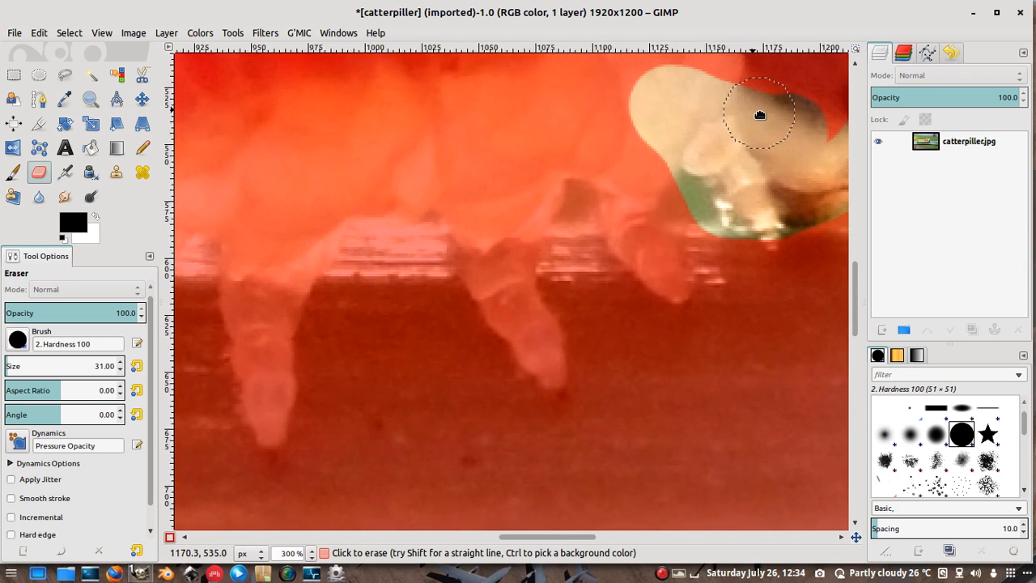
Erase the mask over the remaining front legs and along the scalloped underside back to the tail.
mouse_move(634, 202)
mouse_down()
mouse_move(685, 185)
mouse_move(678, 173)
mouse_move(649, 181)
mouse_move(636, 223)
mouse_move(661, 284)
mouse_move(611, 155)
mouse_move(497, 189)
mouse_move(494, 234)
mouse_move(526, 352)
mouse_move(428, 148)
mouse_move(404, 151)
mouse_move(287, 254)
mouse_move(247, 423)
mouse_move(251, 376)
mouse_up()
mouse_move(242, 323)
mouse_down()
mouse_move(317, 188)
mouse_move(611, 155)
mouse_move(691, 133)
mouse_up()
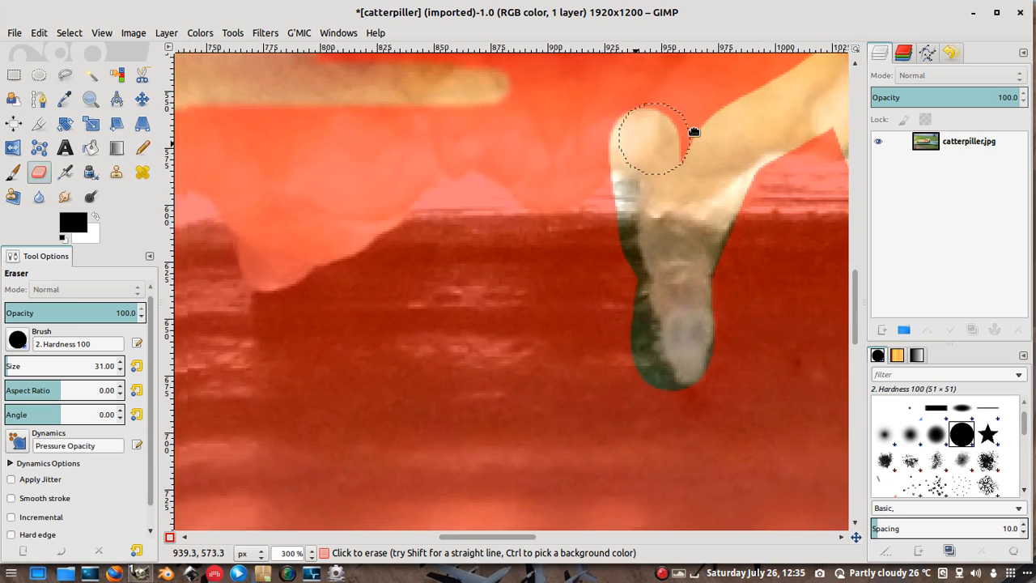
mouse_move(644, 146)
mouse_down()
mouse_move(606, 177)
mouse_move(574, 170)
mouse_move(551, 139)
mouse_move(519, 131)
mouse_move(372, 199)
mouse_move(351, 229)
mouse_move(306, 249)
mouse_move(307, 190)
mouse_move(322, 170)
mouse_move(476, 134)
mouse_move(534, 104)
mouse_move(544, 149)
mouse_move(894, 119)
mouse_up()
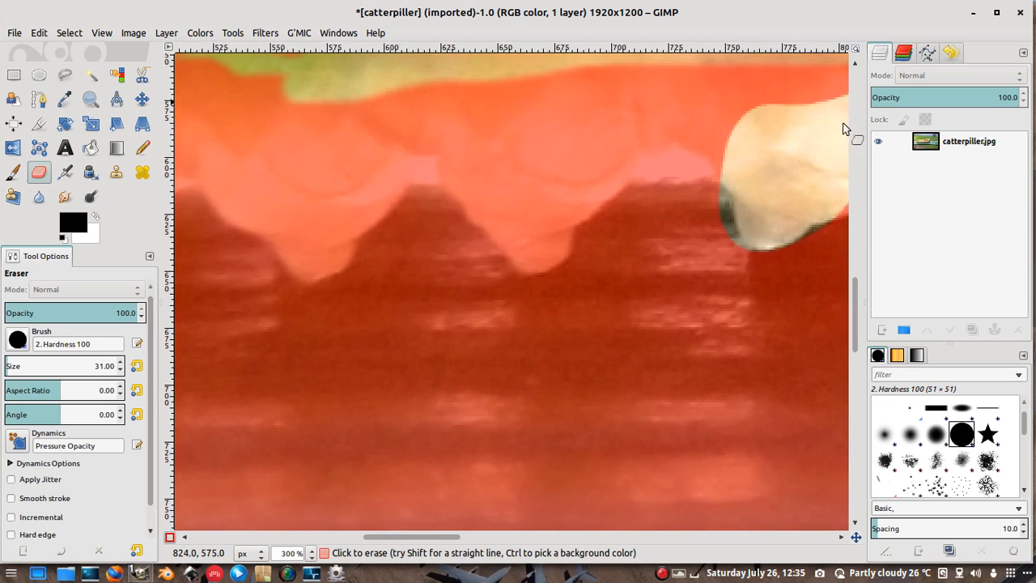
mouse_move(753, 166)
mouse_down()
mouse_move(656, 159)
mouse_move(529, 238)
mouse_move(508, 210)
mouse_move(496, 156)
mouse_move(409, 127)
mouse_move(502, 225)
mouse_move(418, 84)
mouse_move(405, 133)
mouse_move(369, 189)
mouse_move(308, 258)
mouse_move(698, 281)
mouse_move(569, 213)
mouse_move(502, 293)
mouse_move(397, 276)
mouse_move(244, 213)
mouse_move(495, 252)
mouse_move(523, 310)
mouse_up()
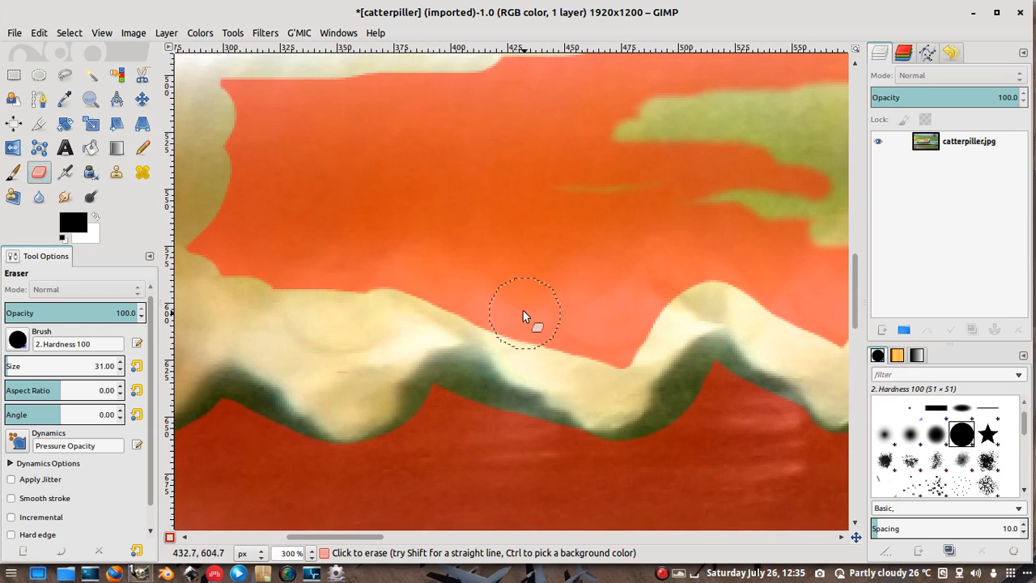
Erase the remaining mask inside the rear half of the caterpillar's body.
scroll(498, 282, down, 3)
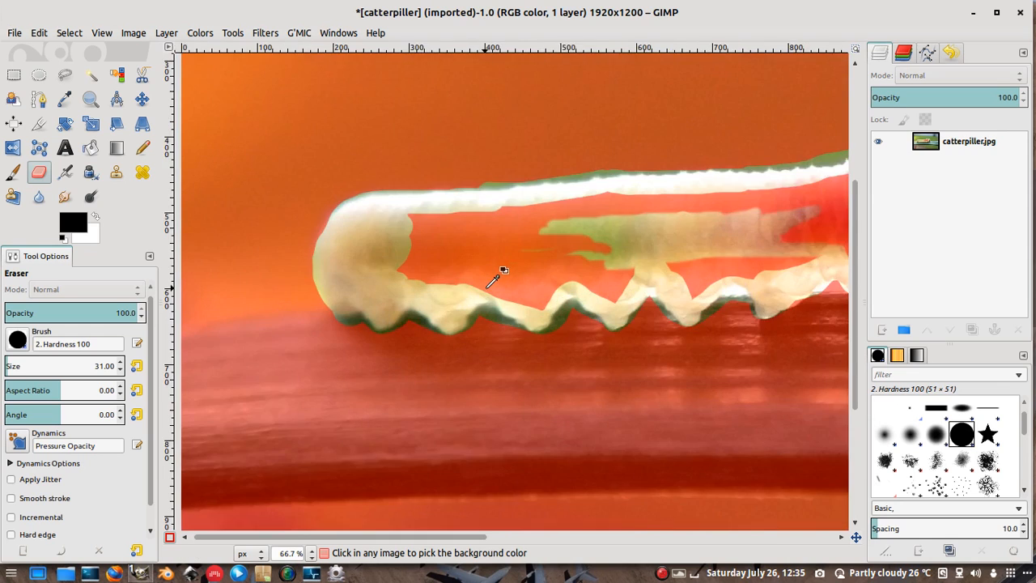
scroll(494, 276, down, 2)
scroll(550, 263, down, 2)
scroll(566, 257, down, 1)
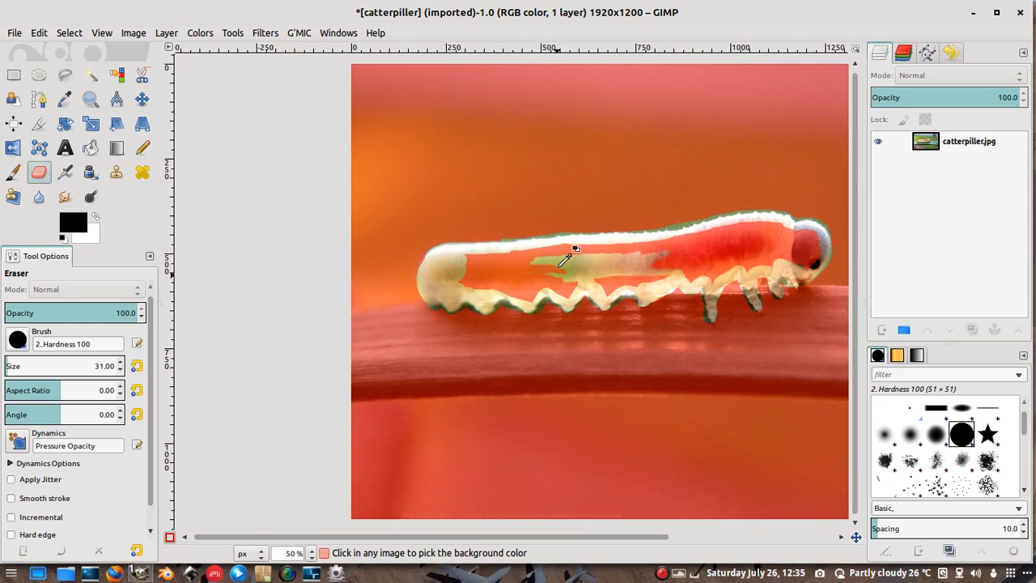
mouse_move(581, 261)
mouse_down()
mouse_move(491, 279)
mouse_move(673, 265)
mouse_move(542, 263)
mouse_move(772, 255)
mouse_move(543, 250)
mouse_up()
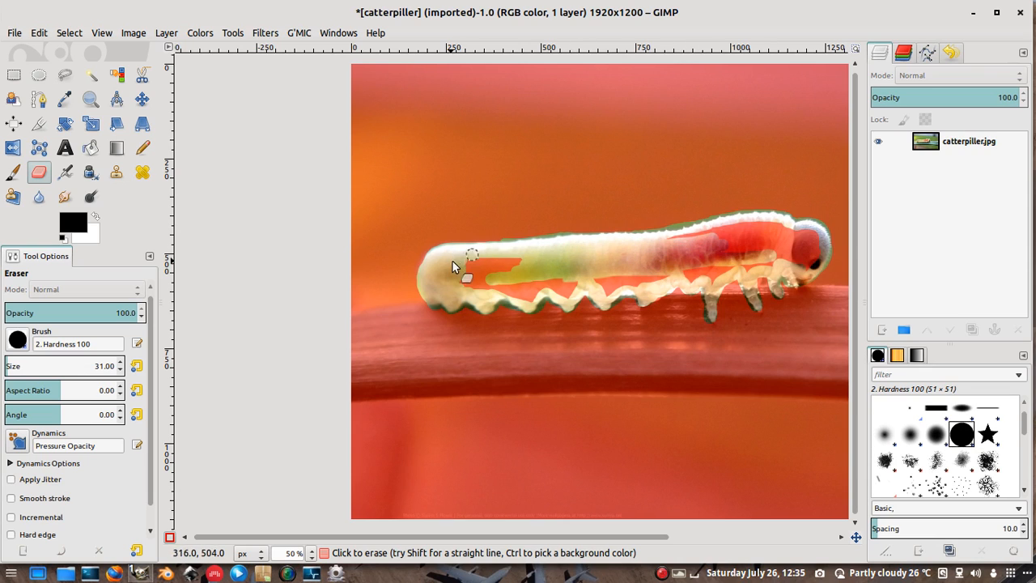
drag(453, 263, 548, 270)
mouse_move(484, 277)
mouse_down()
mouse_move(472, 286)
mouse_move(602, 276)
mouse_up()
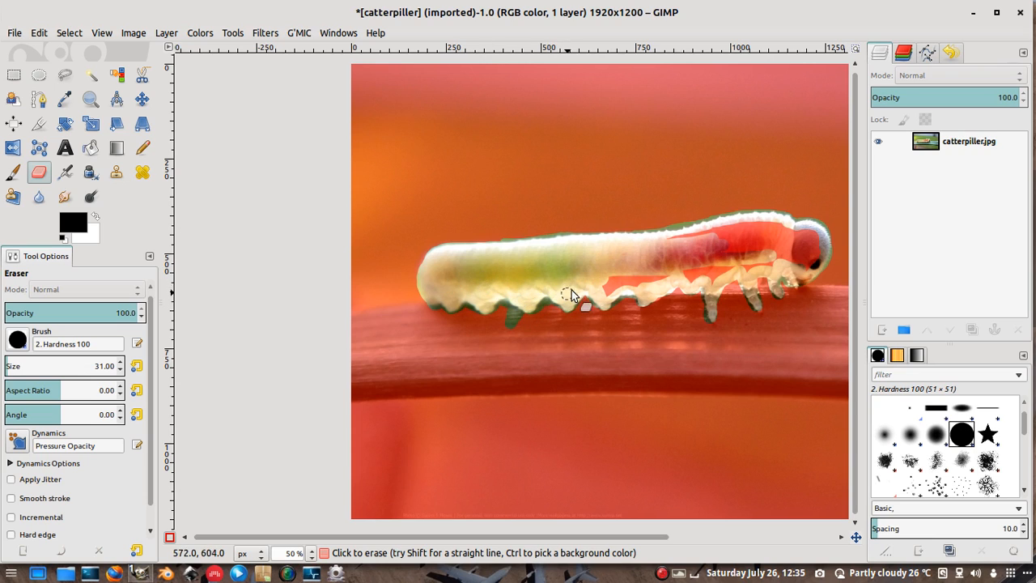
Erase the remaining mask inside the front half of the body and over the head.
mouse_move(611, 305)
mouse_down()
mouse_move(620, 268)
mouse_move(605, 283)
mouse_up()
drag(722, 273, 620, 286)
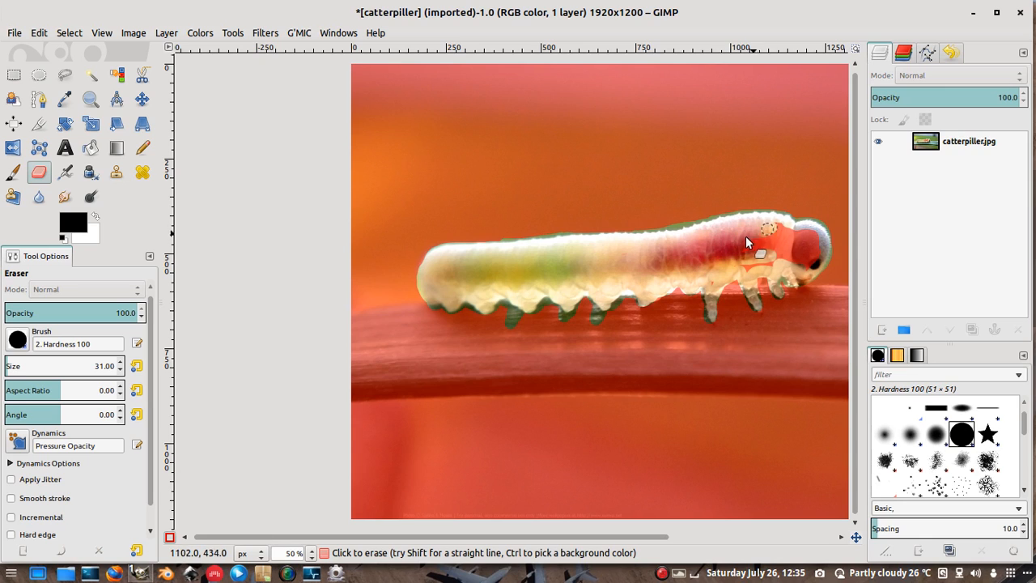
drag(777, 233, 769, 260)
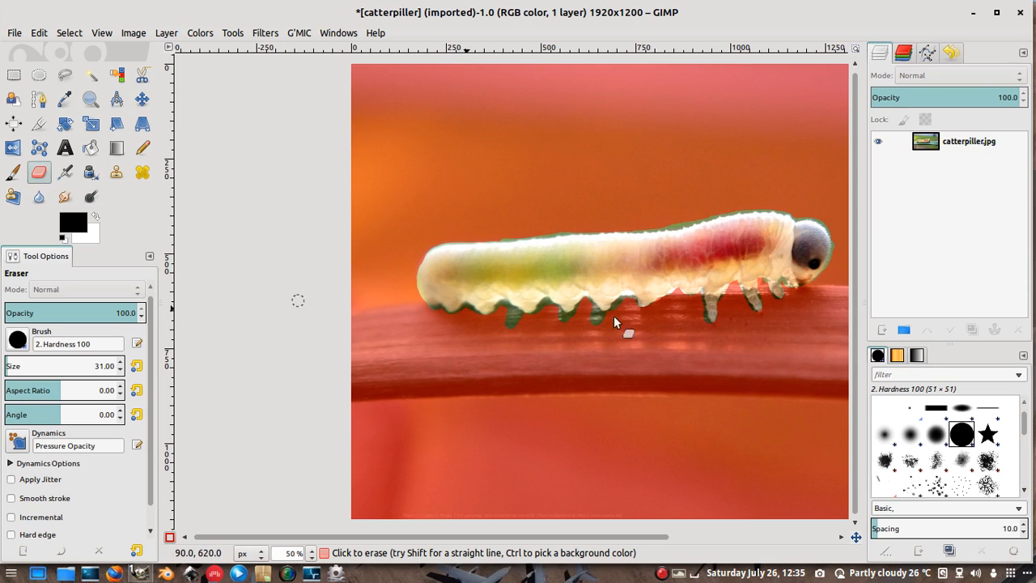
Enlarge the eraser brush to size 163.
ctrl+scroll(688, 245, up, 4)
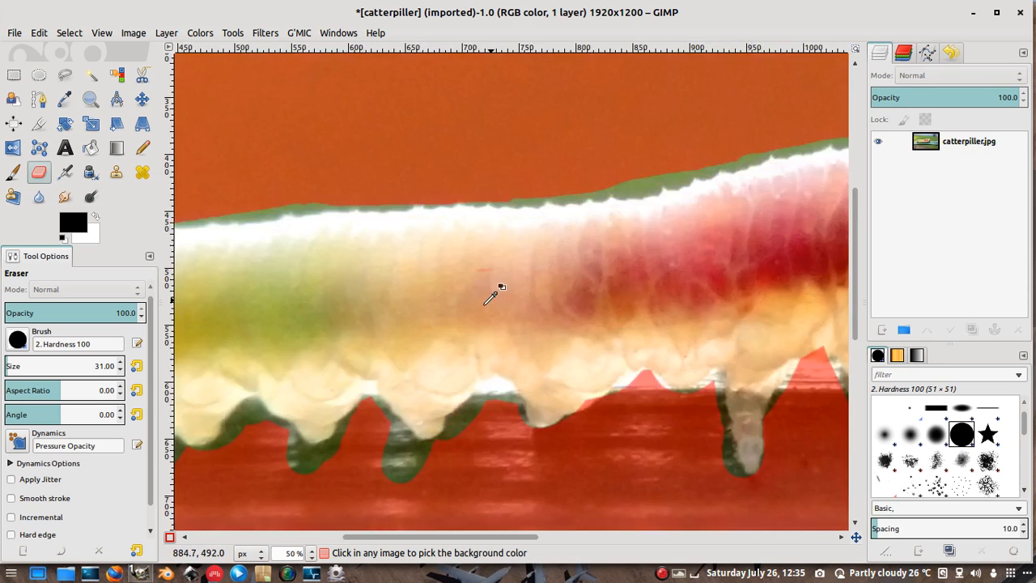
ctrl+scroll(489, 296, down, 1)
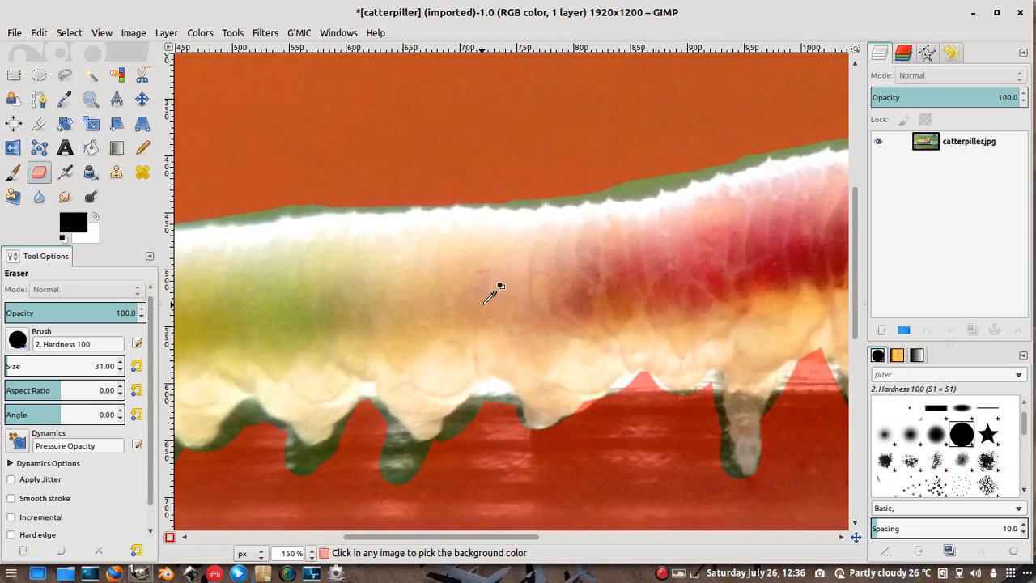
ctrl+scroll(489, 296, down, 1)
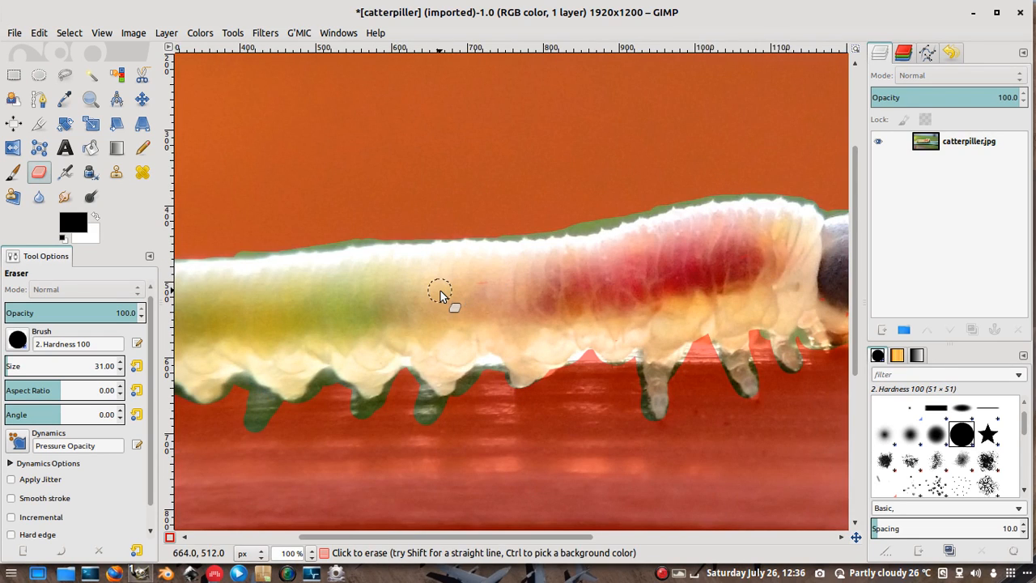
key(bracketright)
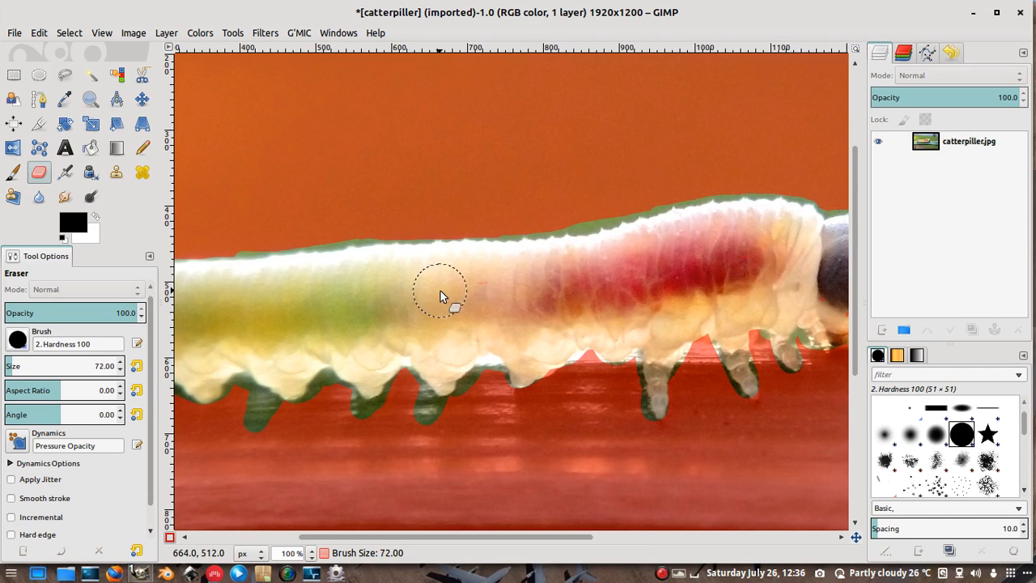
key(bracketright)
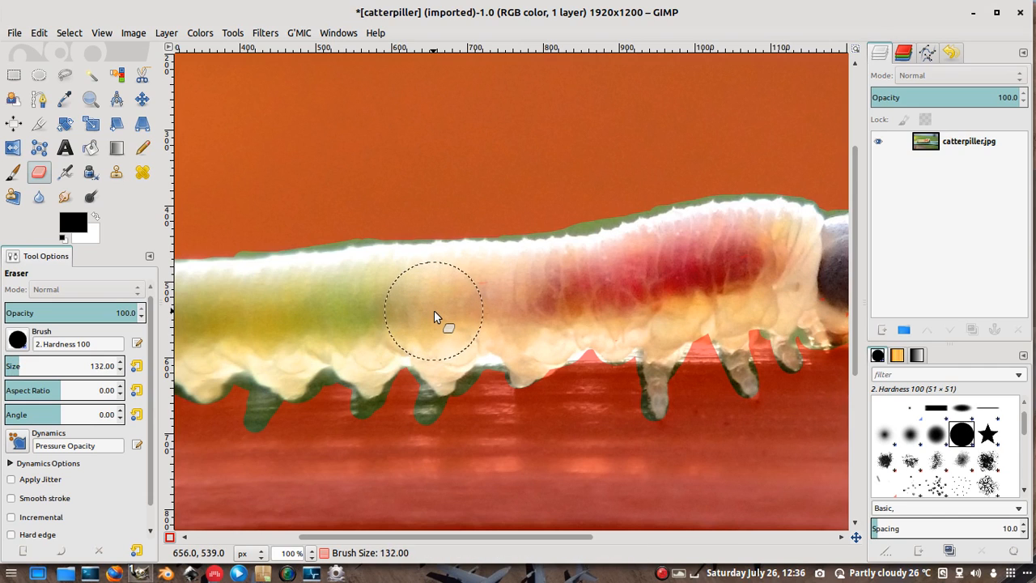
key(bracketright)
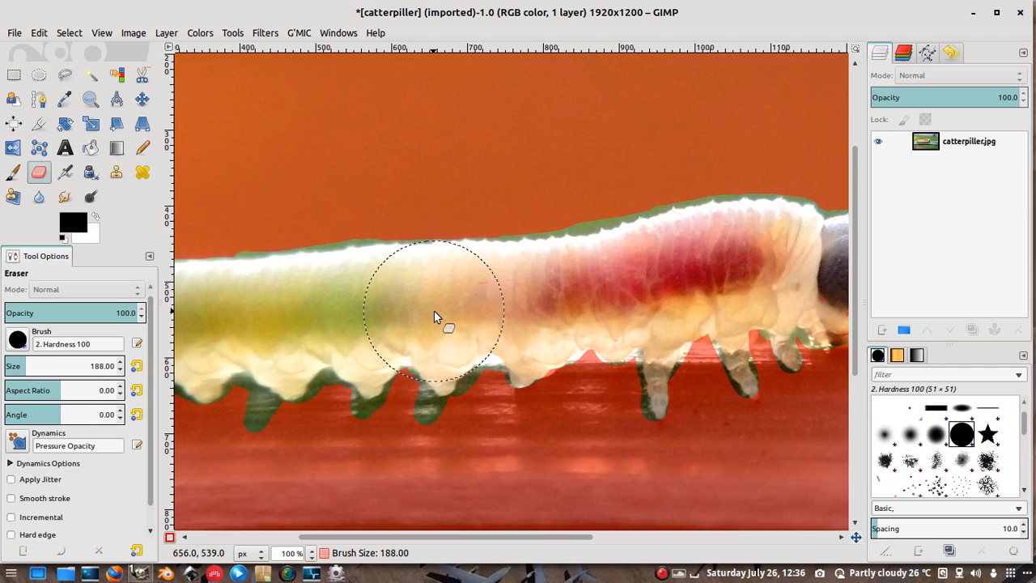
key(bracketleft)
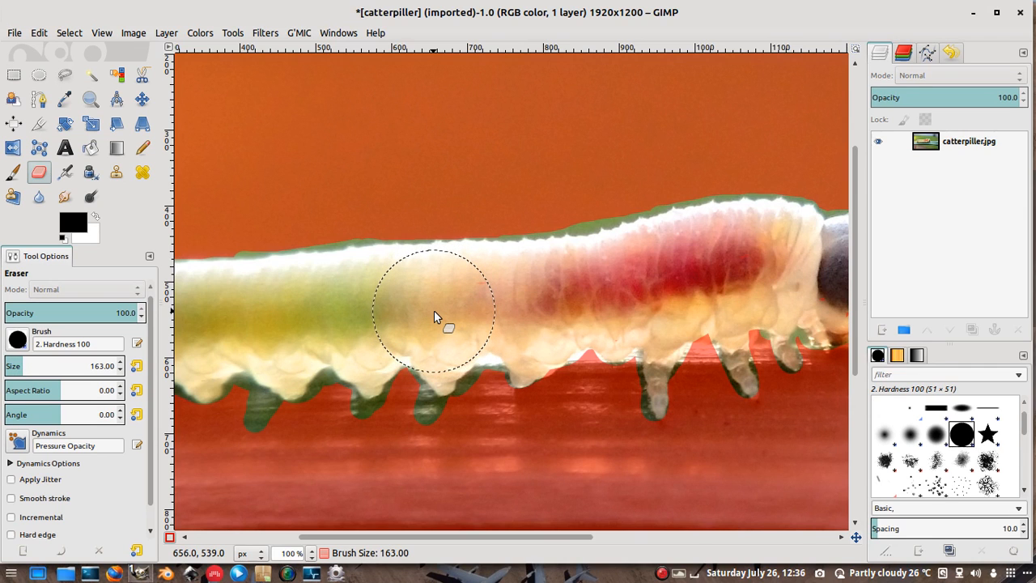
Sweep the large eraser over the body, head, underside and tail to clear leftover mask and the gaps between the legs.
drag(437, 316, 590, 303)
scroll(596, 282, down, 3)
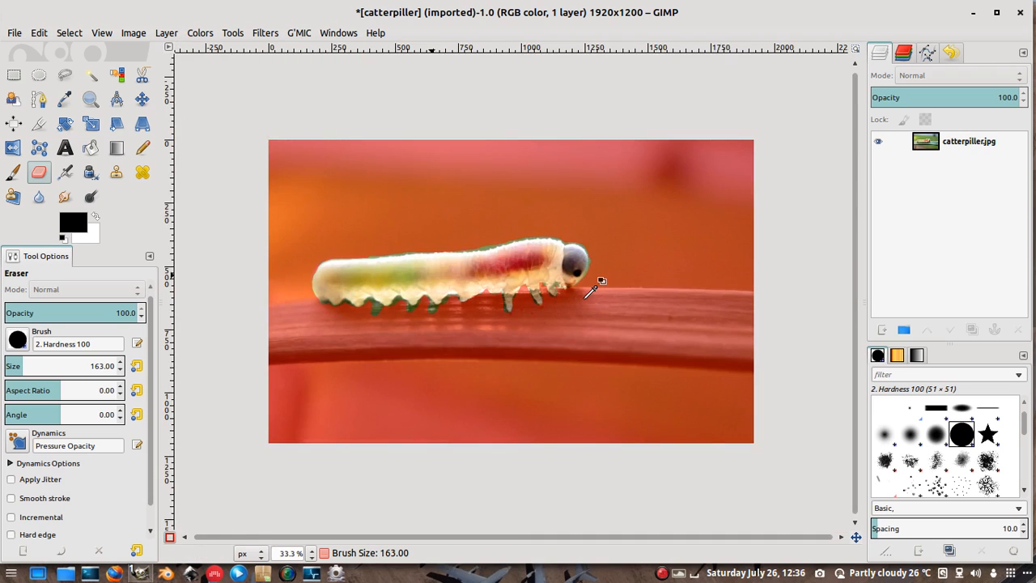
scroll(585, 296, up, 1)
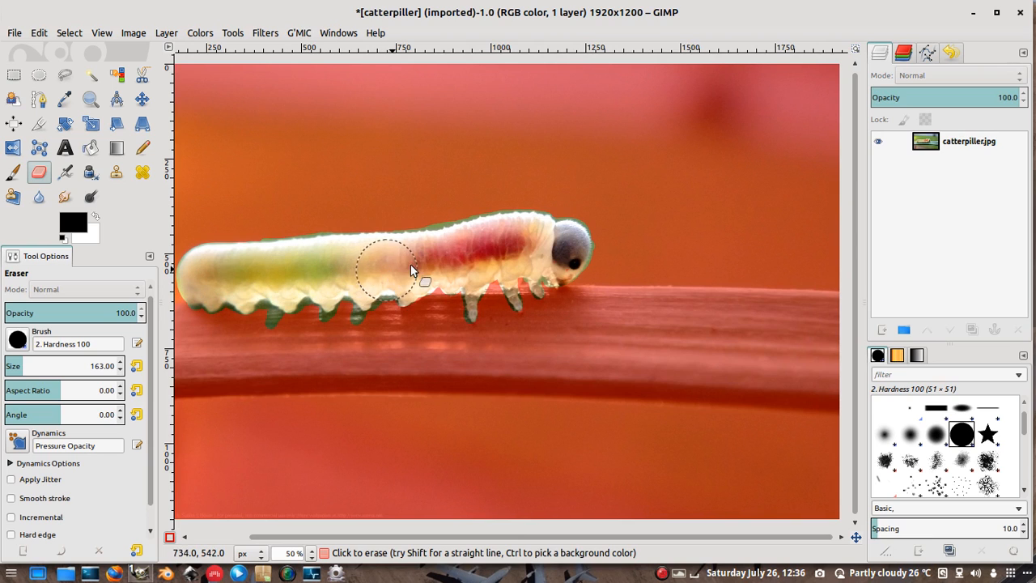
mouse_move(563, 238)
mouse_down()
mouse_move(568, 245)
mouse_move(540, 262)
mouse_move(490, 268)
mouse_up()
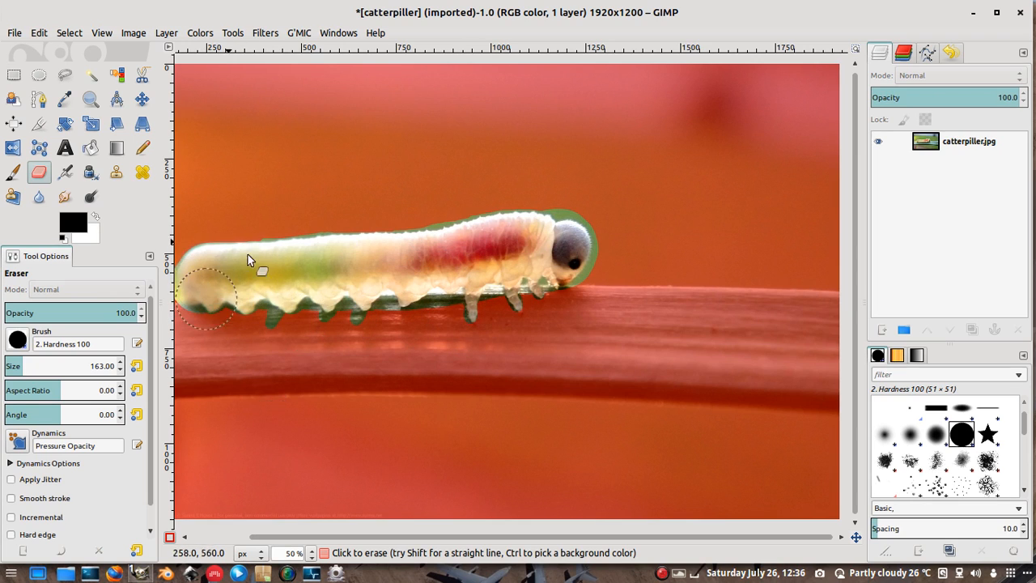
Switch to the Paintbrush with black as foreground and reduce the brush size to 26.
click(9, 174)
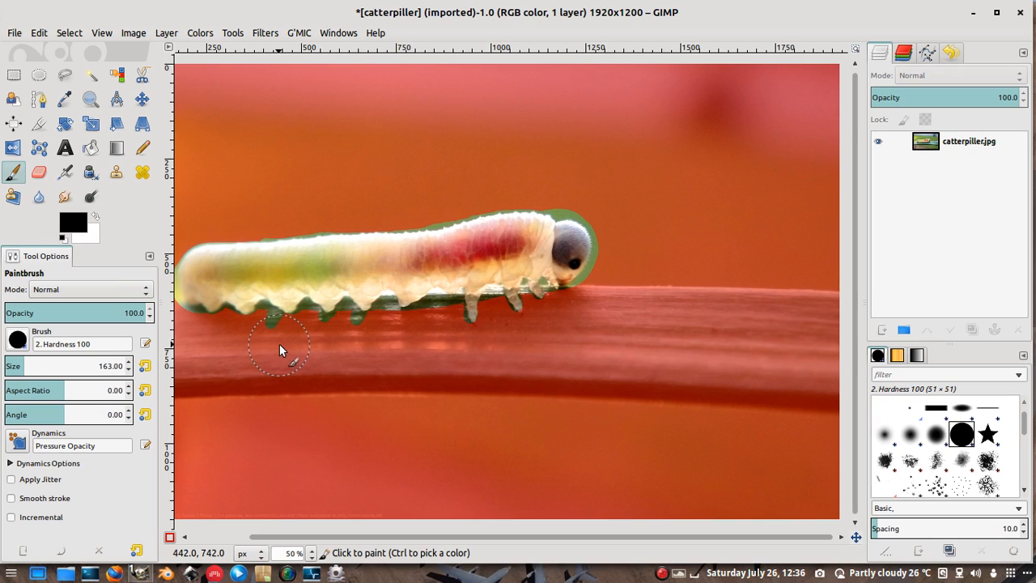
scroll(279, 344, up, 3)
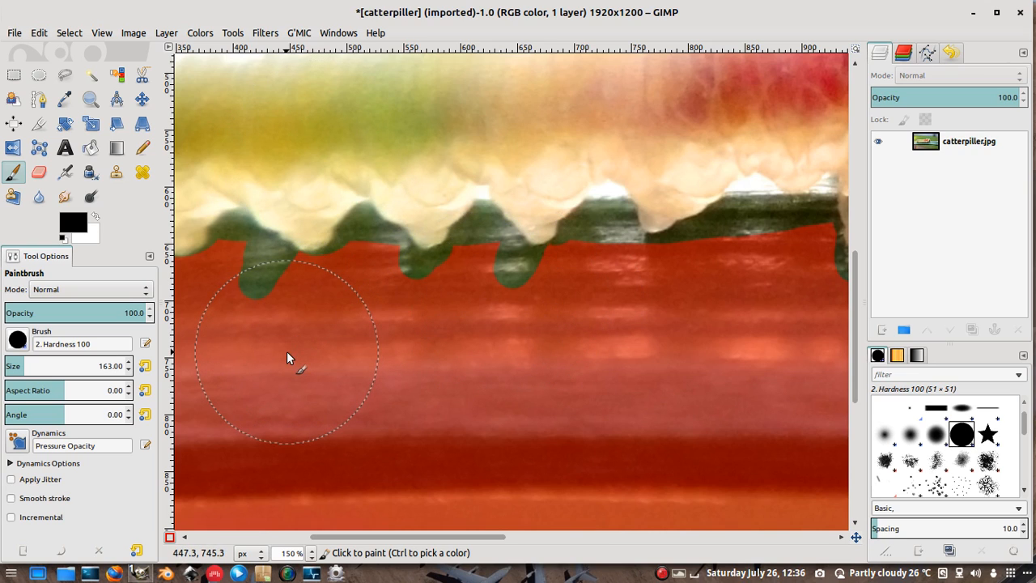
key(bracketleft)
key(bracketleft)
key(bracketleft)
key(bracketleft)
key(bracketleft)
key(bracketleft)
key(bracketleft)
key(bracketleft)
key(bracketleft)
key(bracketleft)
key(bracketleft)
key(bracketleft)
key(bracketleft)
key(bracketleft)
key(bracketleft)
key(bracketleft)
key(bracketleft)
key(bracketleft)
key(bracketleft)
key(bracketleft)
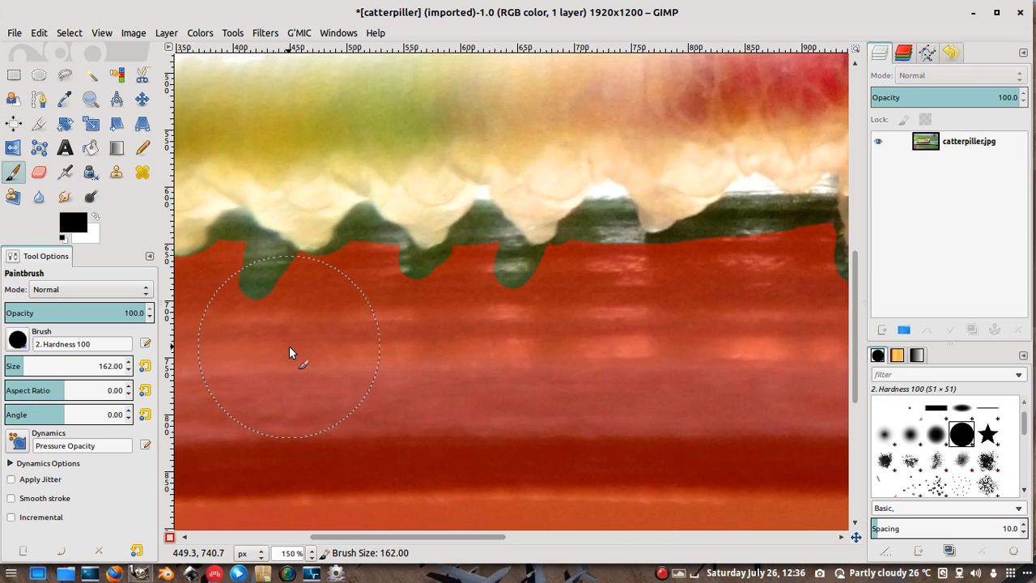
key(bracketleft)
key(bracketleft)
key(bracketleft)
key(bracketleft)
key(bracketleft)
key(bracketleft)
key(bracketleft)
key(bracketleft)
key(bracketleft)
key(bracketleft)
key(bracketleft)
key(bracketleft)
key(bracketleft)
key(bracketleft)
key(bracketleft)
key(bracketleft)
key(bracketleft)
key(bracketleft)
key(bracketleft)
key(bracketleft)
key(bracketleft)
key(bracketleft)
key(bracketleft)
key(bracketleft)
key(bracketleft)
key(bracketleft)
key(bracketleft)
key(bracketleft)
key(bracketleft)
key(bracketleft)
key(bracketleft)
key(bracketleft)
key(bracketleft)
key(bracketleft)
key(bracketleft)
key(bracketleft)
key(bracketleft)
key(bracketleft)
key(bracketleft)
key(bracketleft)
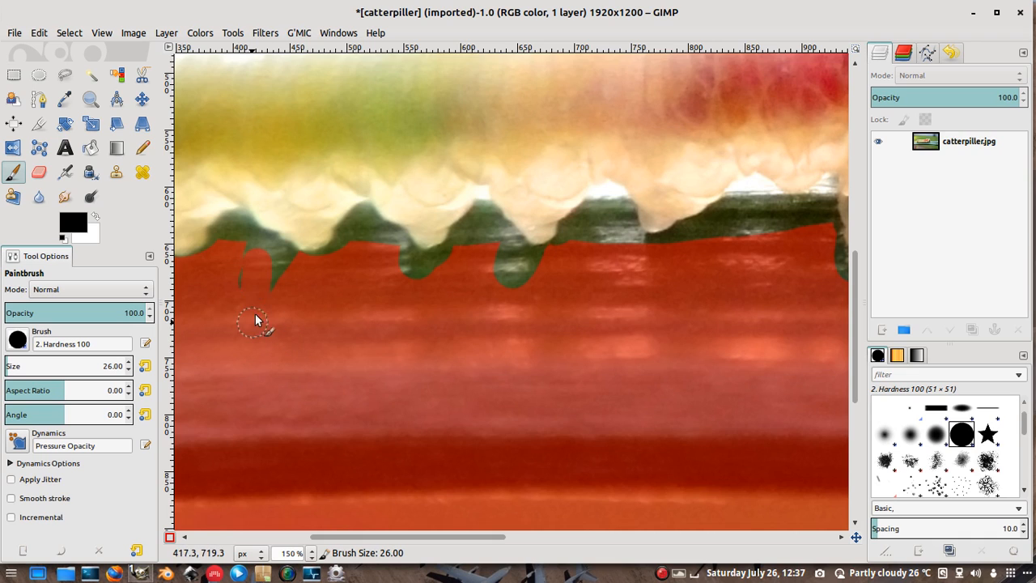
Undo the first brush stroke and paint black over the spill below the rear feet and around the tail's outline.
key(ctrl+z)
mouse_move(262, 275)
mouse_down()
mouse_move(246, 272)
mouse_move(270, 273)
mouse_move(244, 279)
mouse_move(244, 253)
mouse_move(274, 258)
mouse_up()
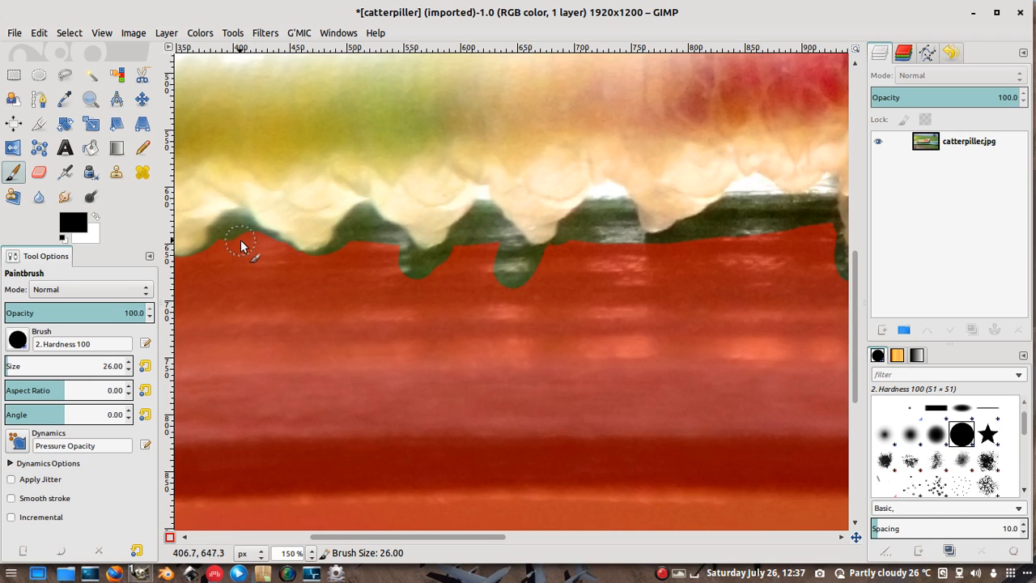
mouse_move(233, 239)
mouse_down()
mouse_move(244, 222)
mouse_move(249, 243)
mouse_move(475, 256)
mouse_move(726, 243)
mouse_up()
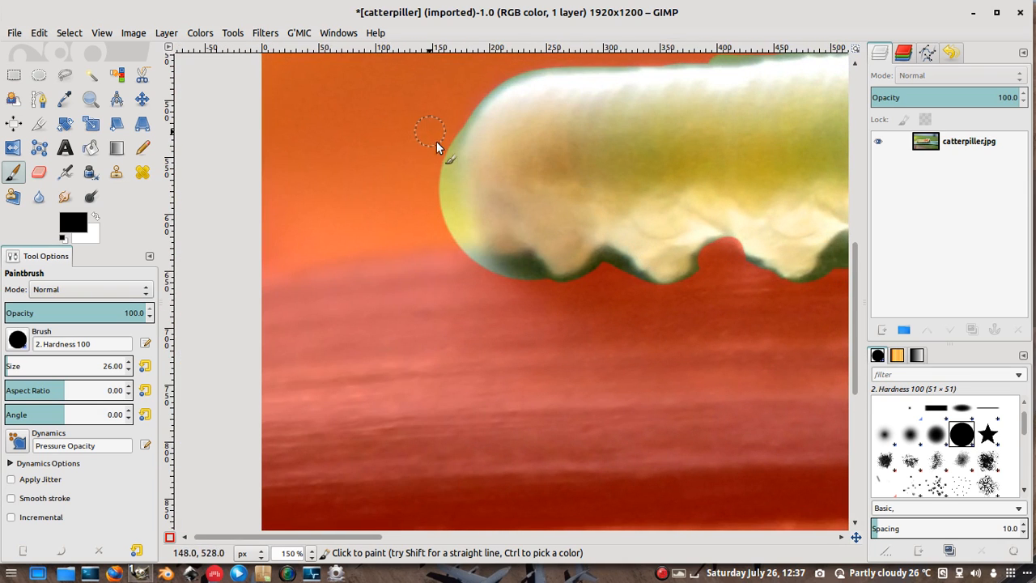
scroll(428, 169, up, 3)
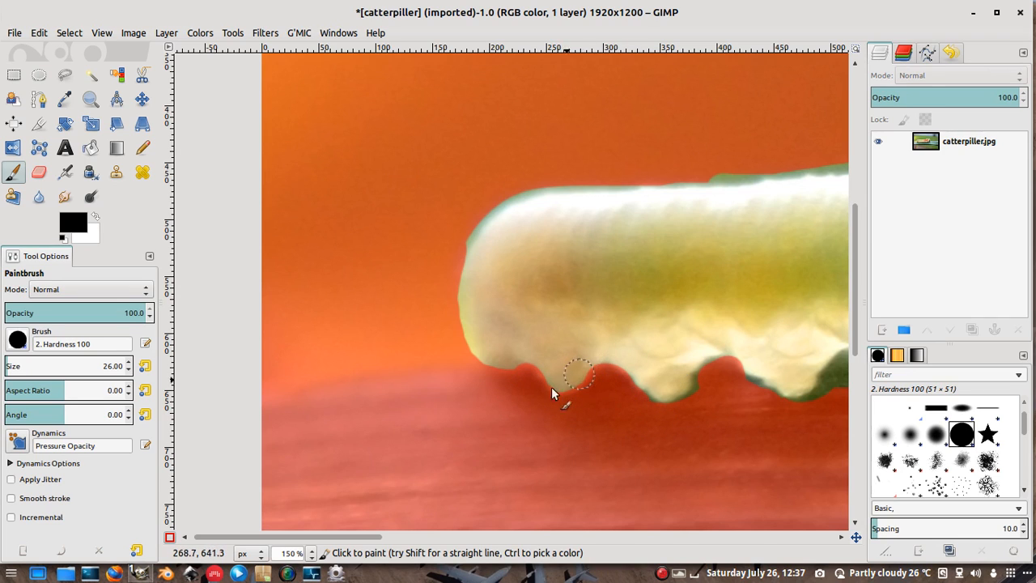
Paint a short black stroke into the rearmost foot beneath the tail.
drag(532, 393, 551, 349)
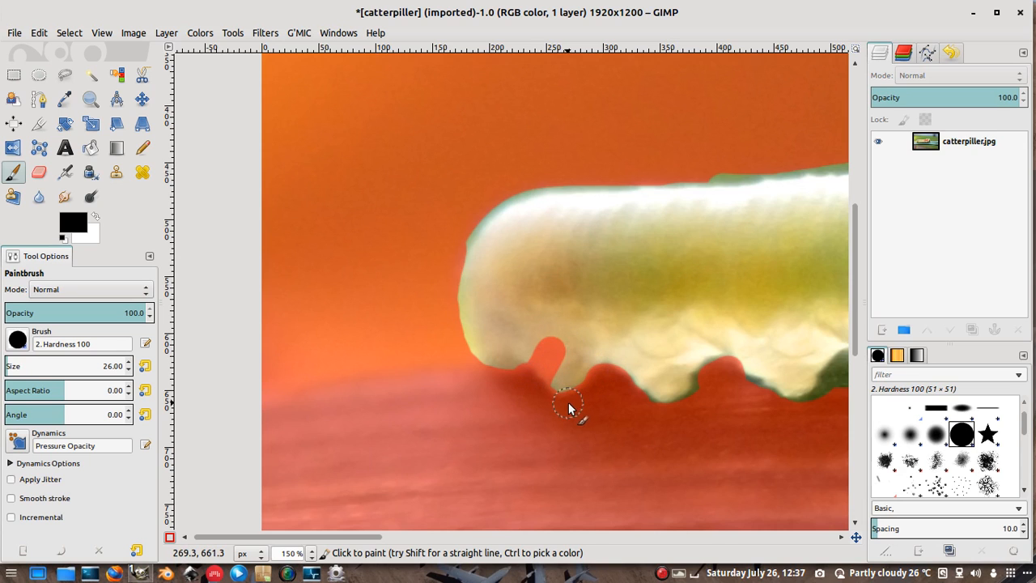
mouse_move(566, 403)
mouse_down()
mouse_move(491, 394)
mouse_move(364, 431)
mouse_up()
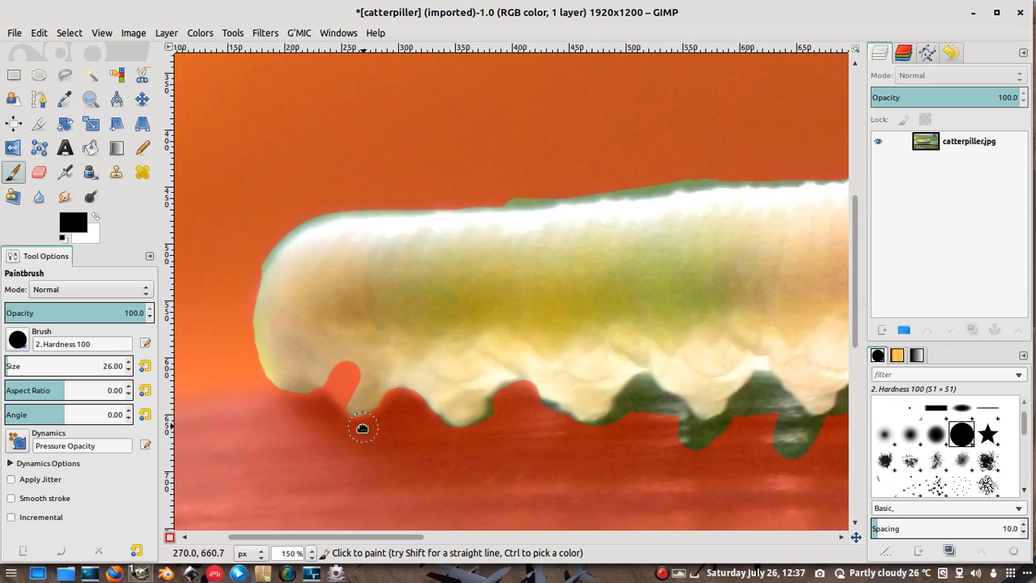
key(ctrl+z)
Swap the foreground colour to white and paint away the masked stroke on the rearmost foot.
key(x)
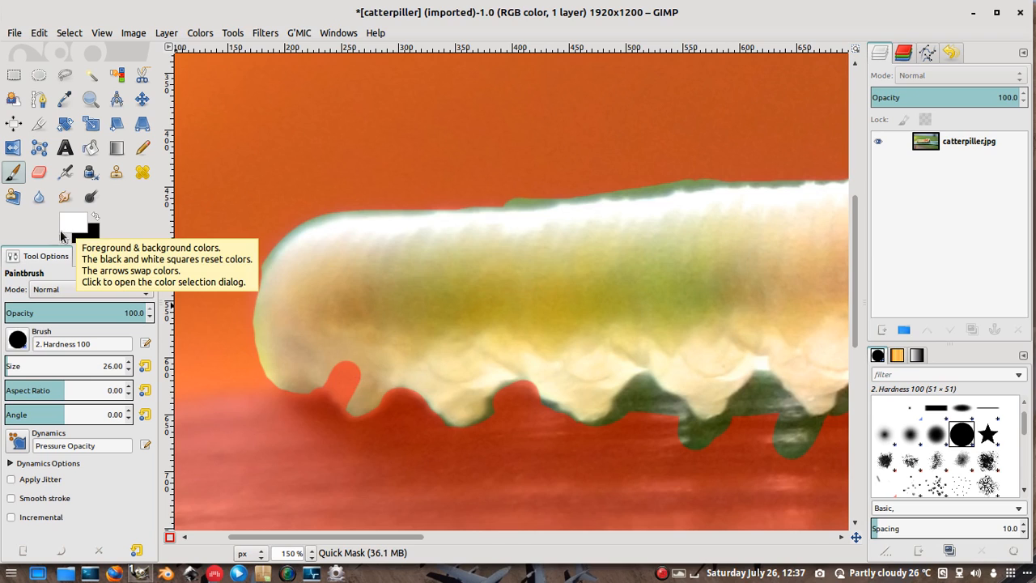
key(x)
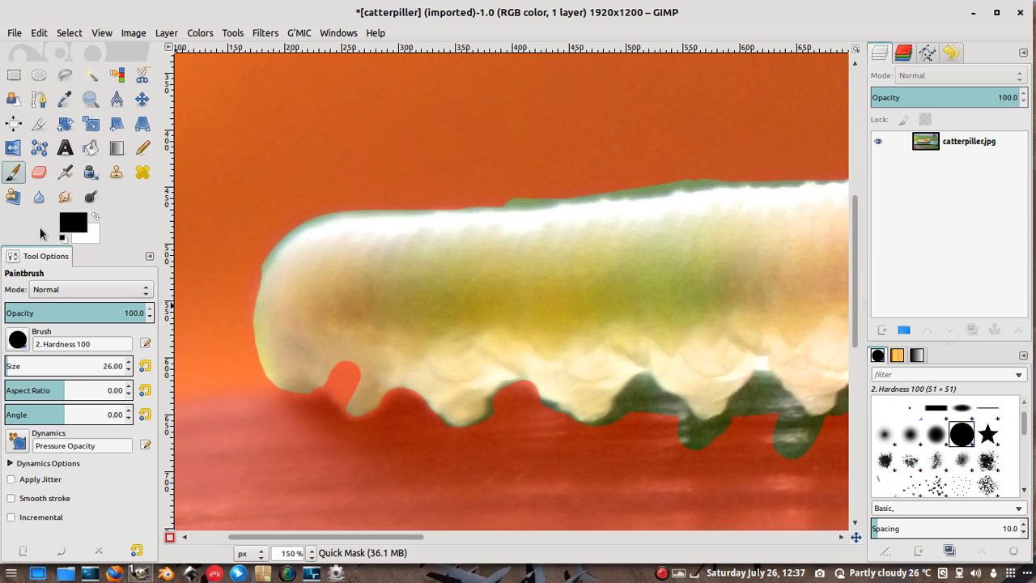
key(x)
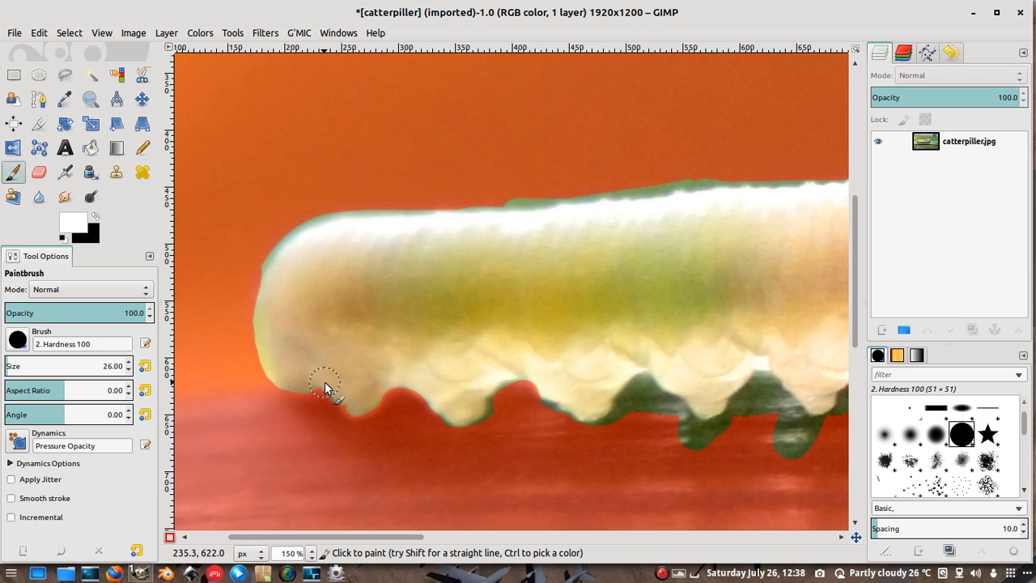
Paint white along the underside of the tail and around the rearmost foot to clear the mask there.
drag(346, 402, 292, 397)
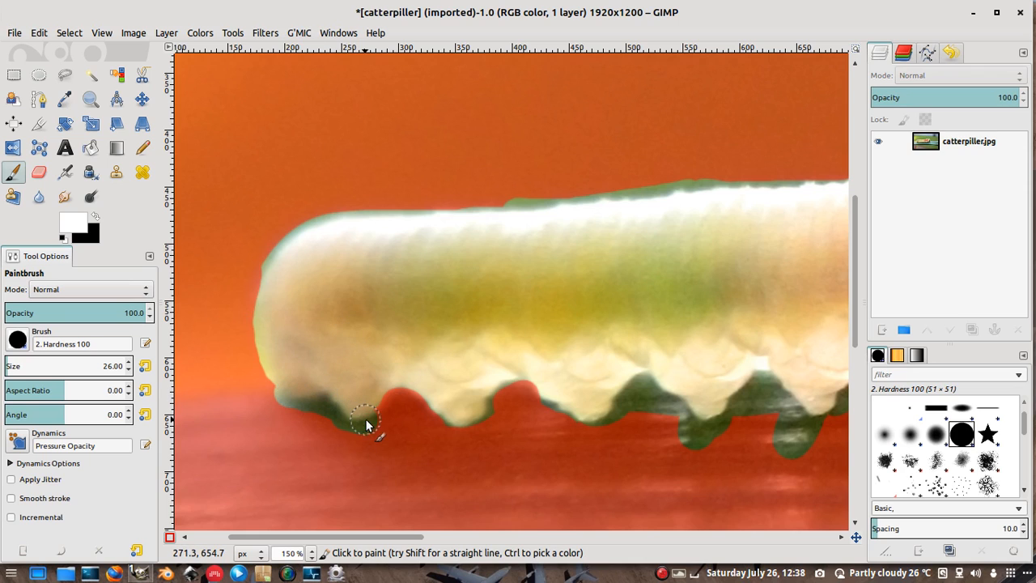
mouse_move(385, 399)
mouse_down()
mouse_move(271, 382)
mouse_move(294, 390)
mouse_up()
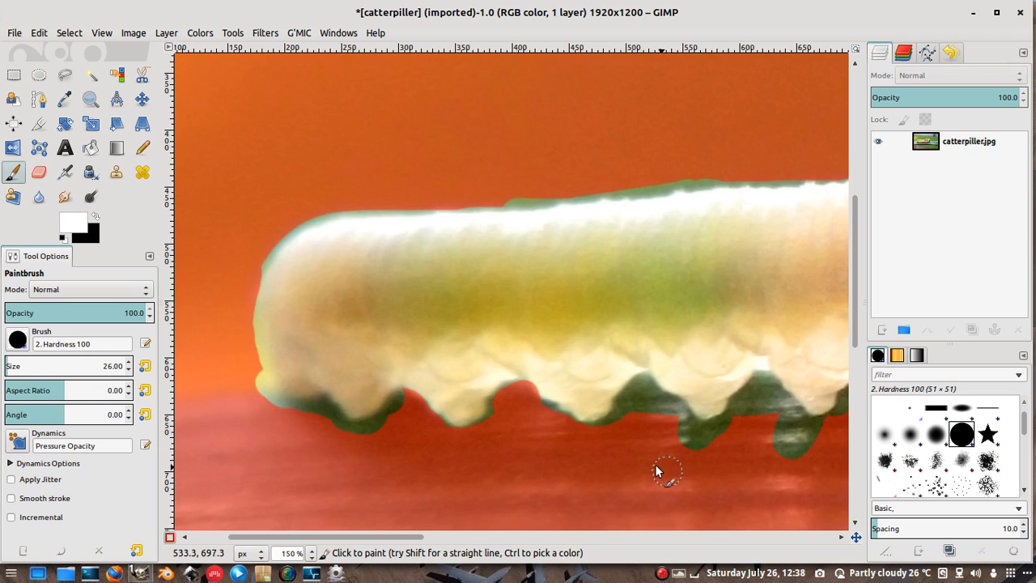
drag(636, 460, 222, 370)
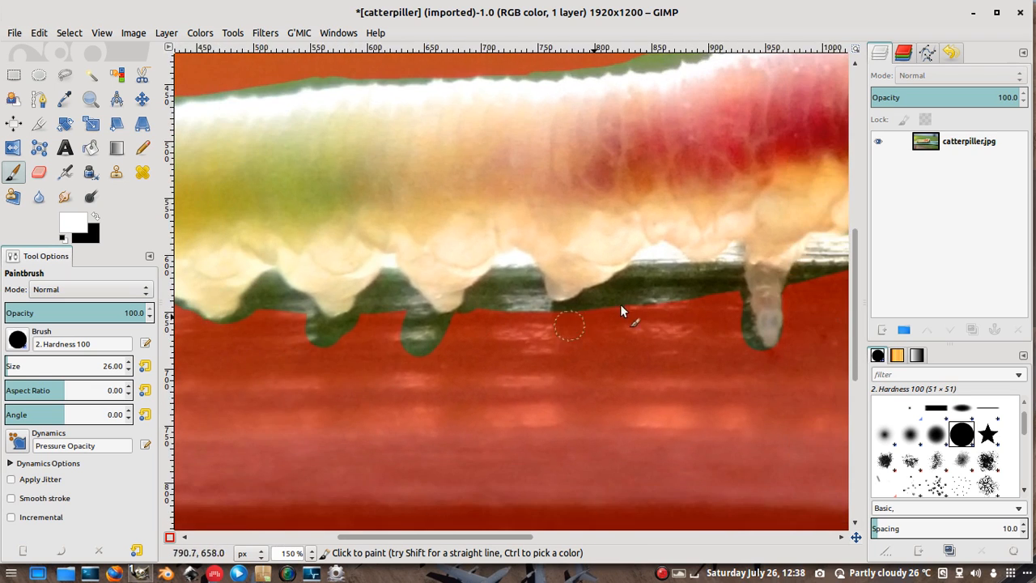
drag(642, 290, 432, 390)
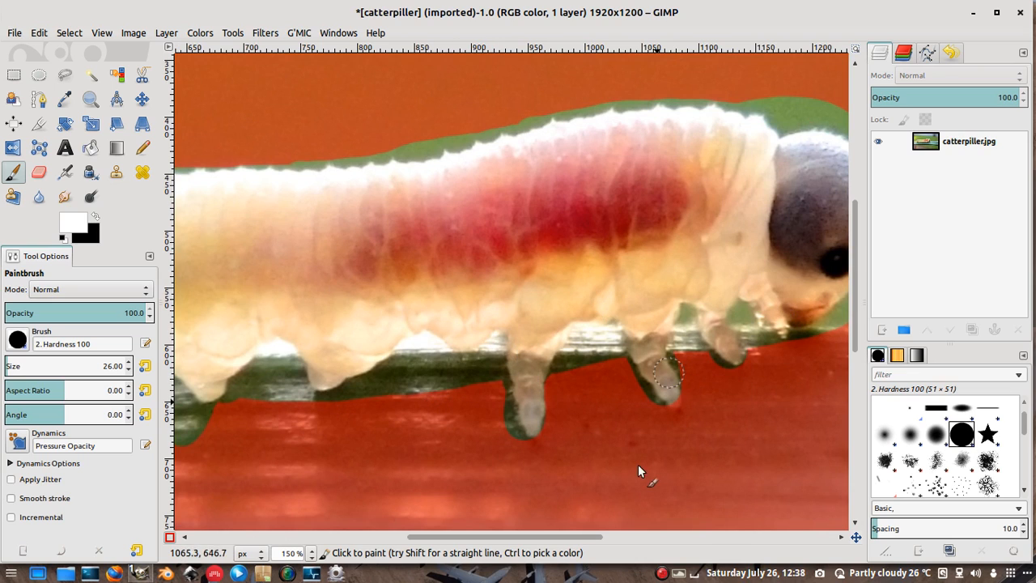
click(663, 573)
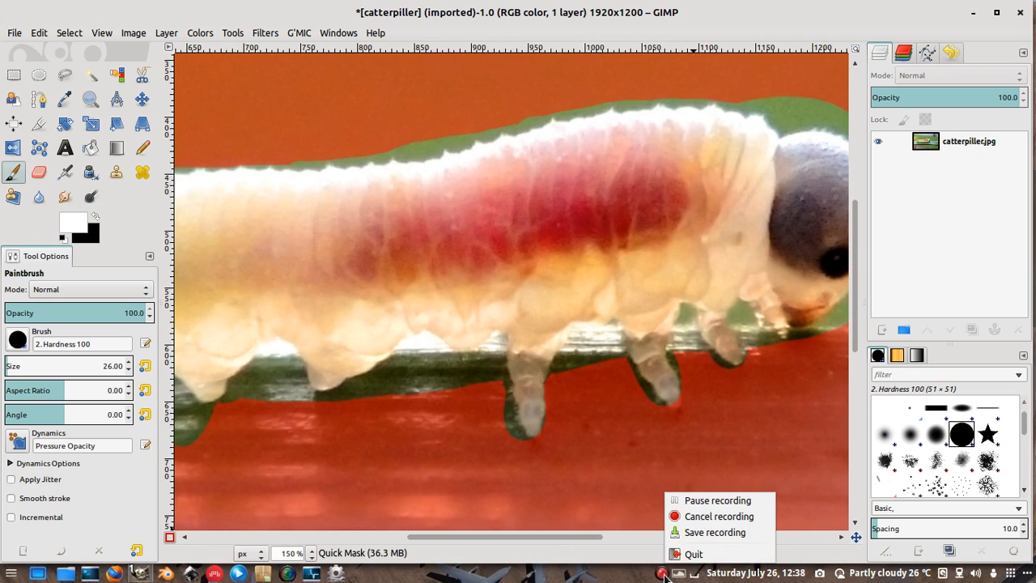
click(695, 501)
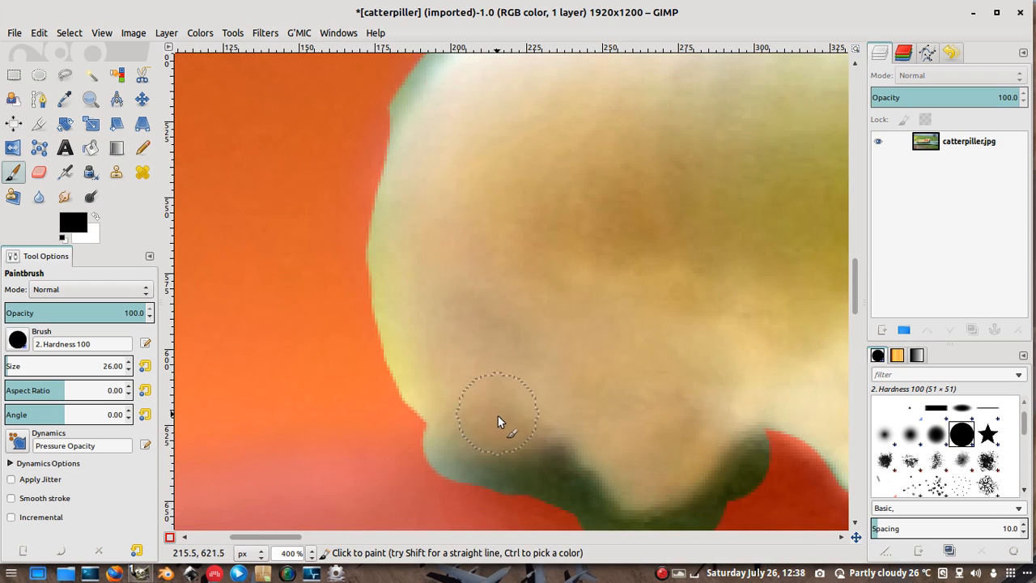
Examine the unmasked spill around the rearmost foot and the tail's lower edge in close-up.
drag(481, 467, 479, 252)
drag(509, 309, 337, 328)
drag(606, 318, 758, 318)
drag(389, 367, 833, 340)
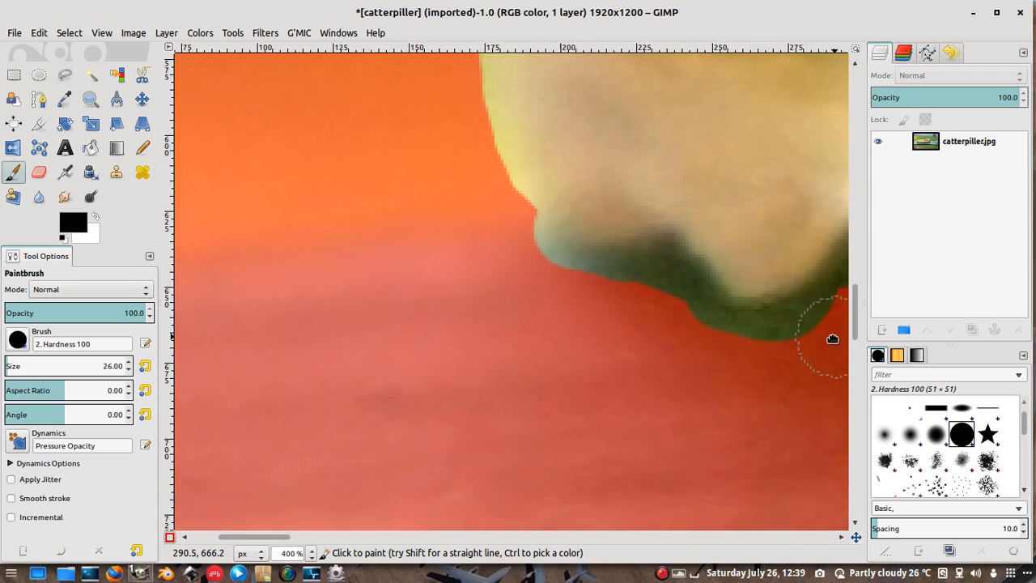
drag(746, 348, 578, 434)
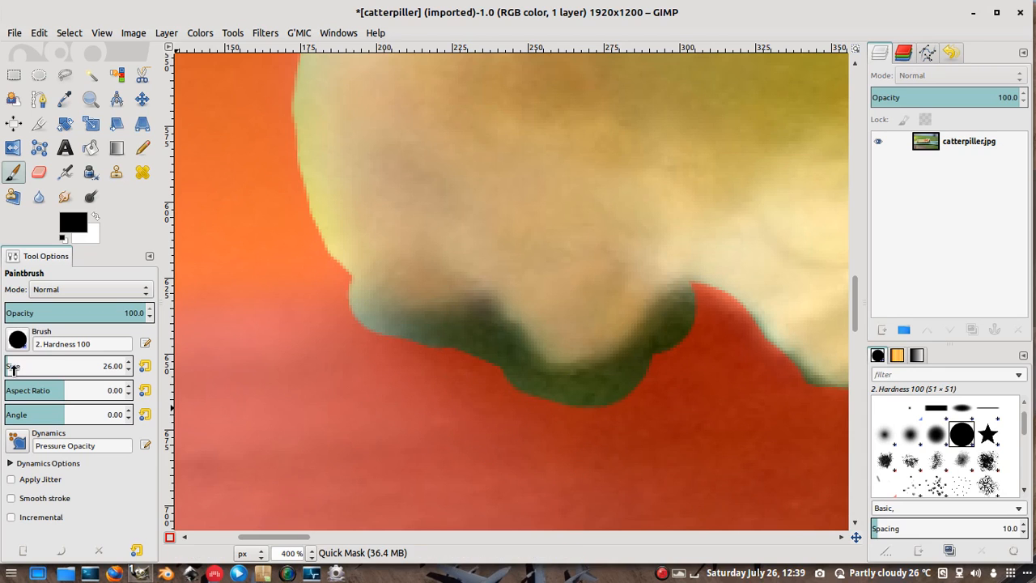
drag(609, 170, 304, 361)
scroll(346, 348, down, 2)
scroll(351, 339, down, 1)
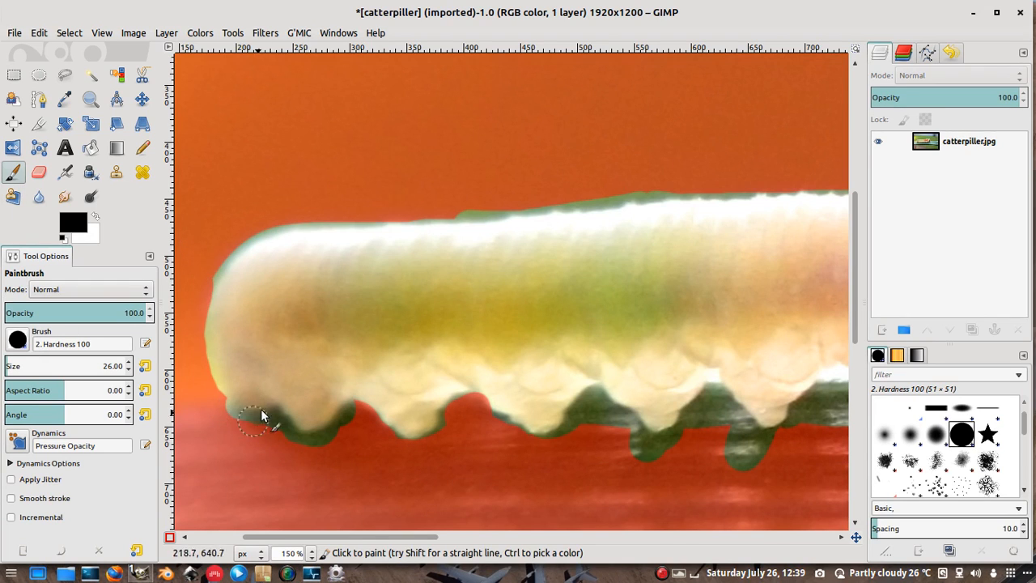
Try the 2. Hardness 075 brush, and settle on the softer 2. Hardness 050 brush for the Paintbrush.
click(18, 339)
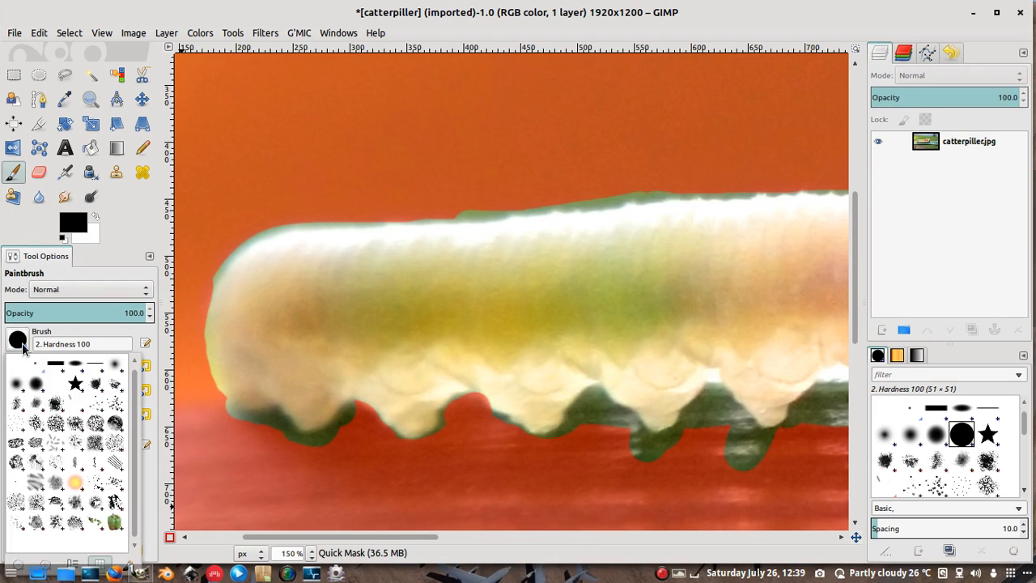
click(34, 398)
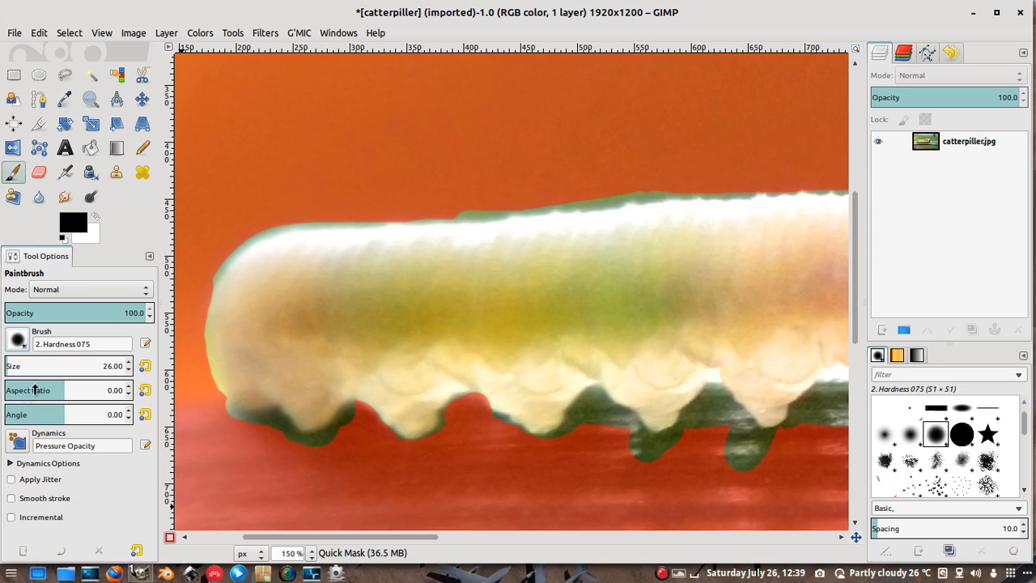
click(18, 339)
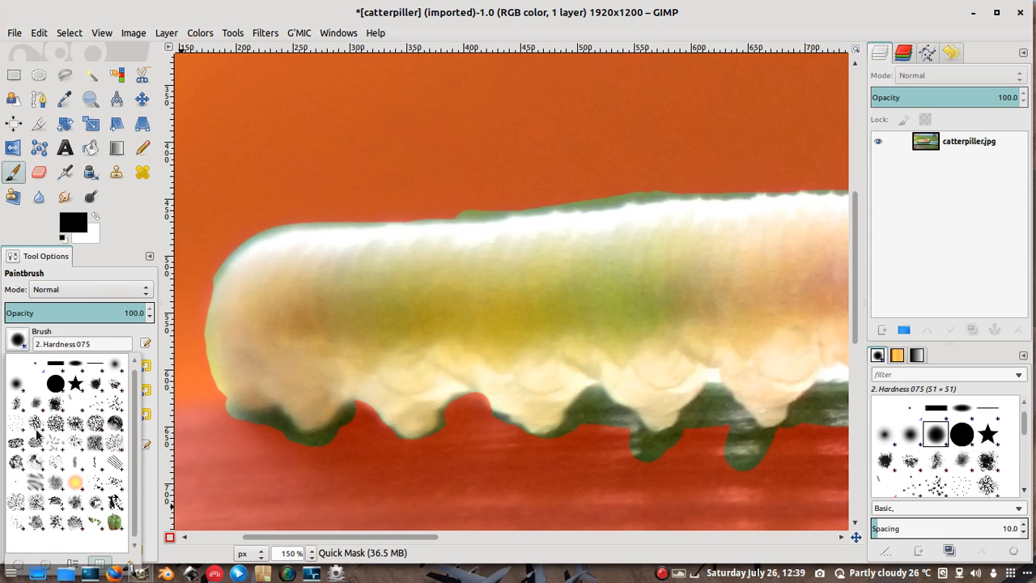
click(17, 383)
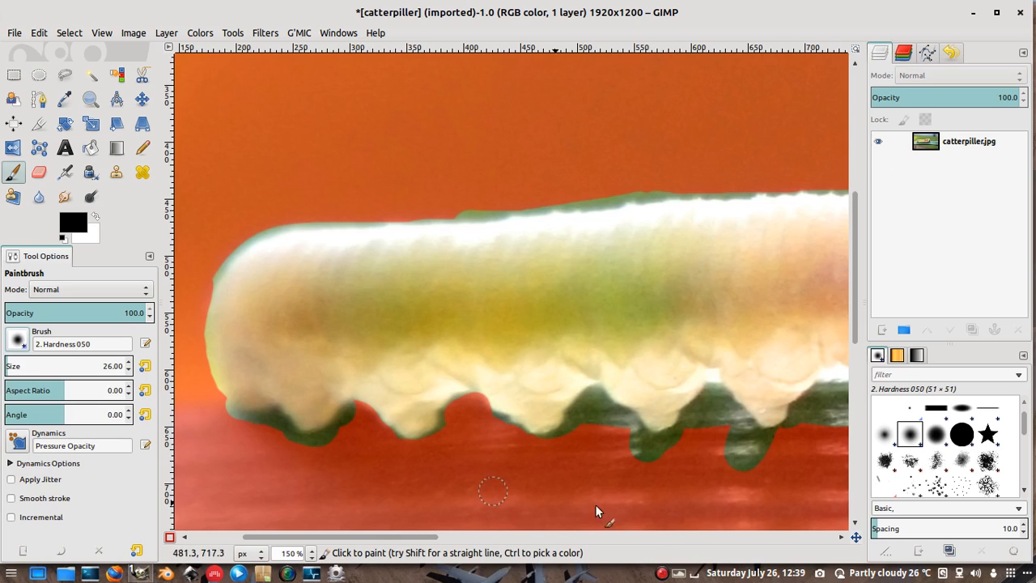
click(661, 574)
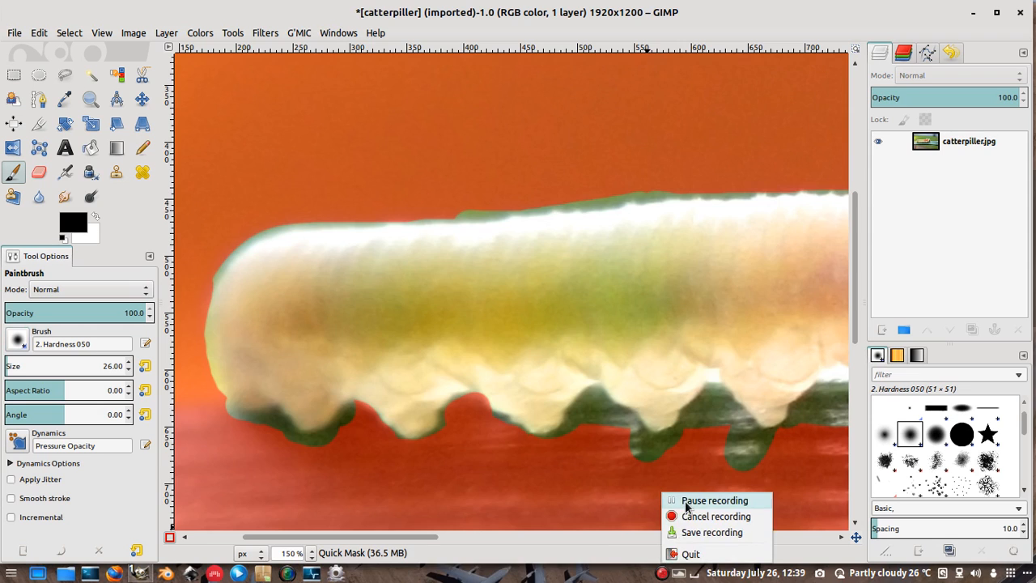
click(687, 499)
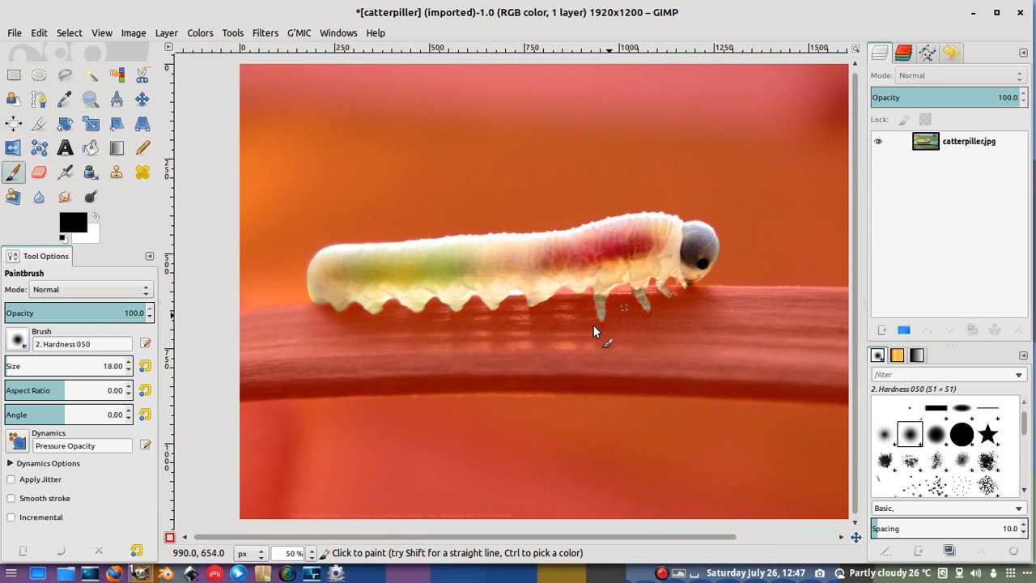
Paint black over the bright unmasked leaf patch between two of the caterpillar's middle feet.
scroll(528, 272, up, 3)
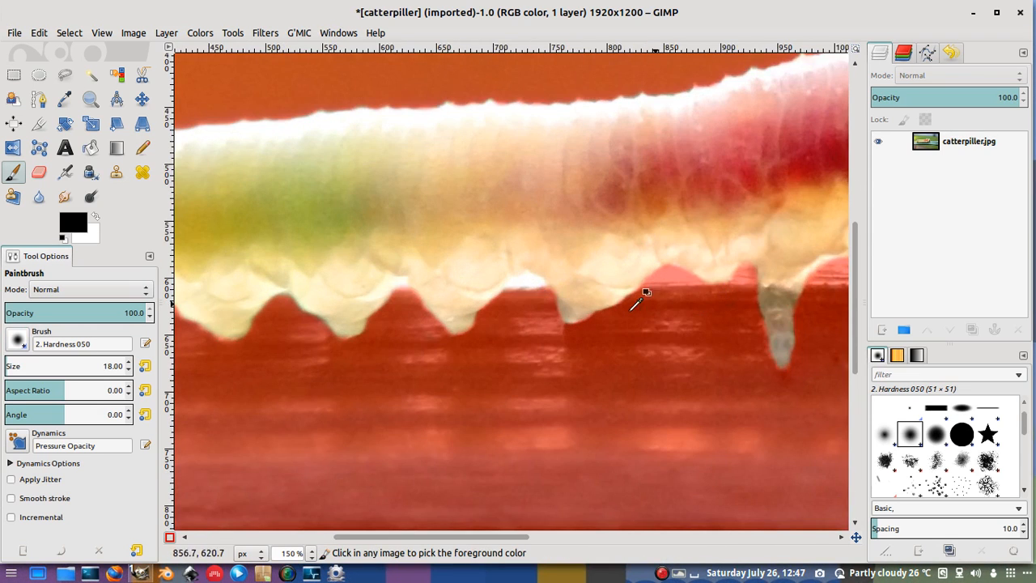
scroll(518, 297, up, 4)
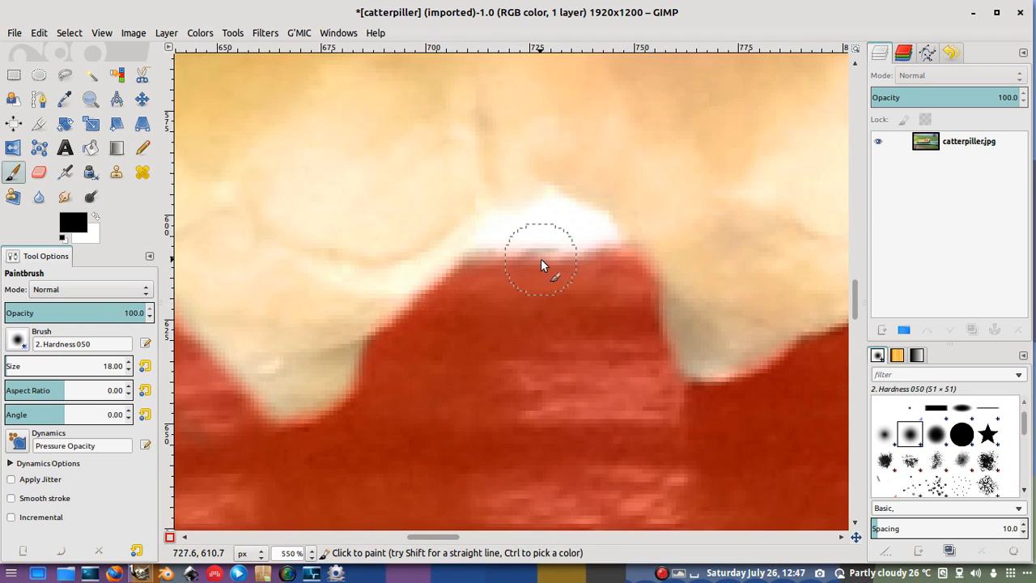
mouse_move(529, 255)
mouse_down()
mouse_move(553, 233)
mouse_move(535, 220)
mouse_move(605, 248)
mouse_up()
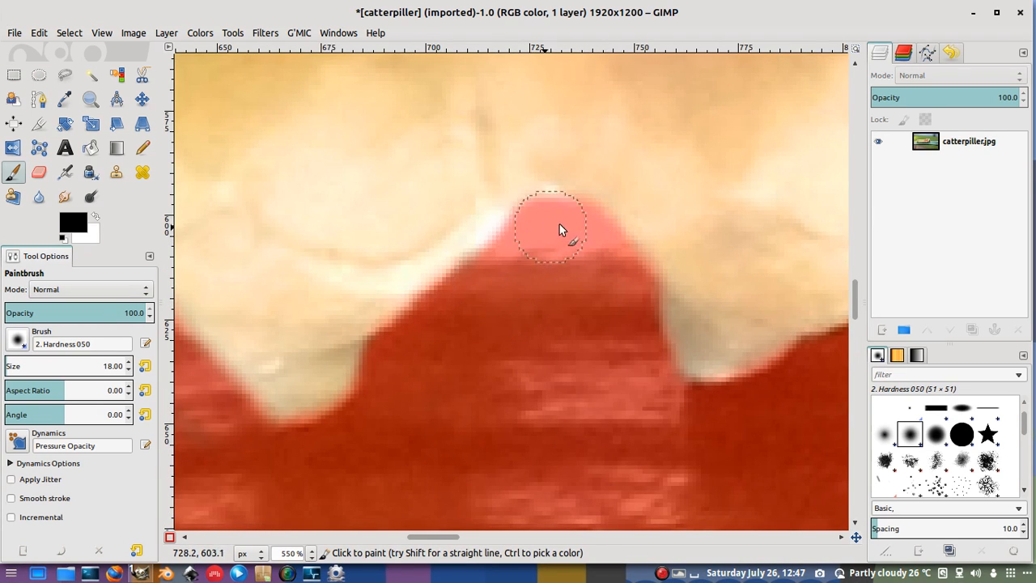
Examine the mask edge around the caterpillar's head and along its upper back in close-up for leftover spill.
scroll(511, 311, down, 6)
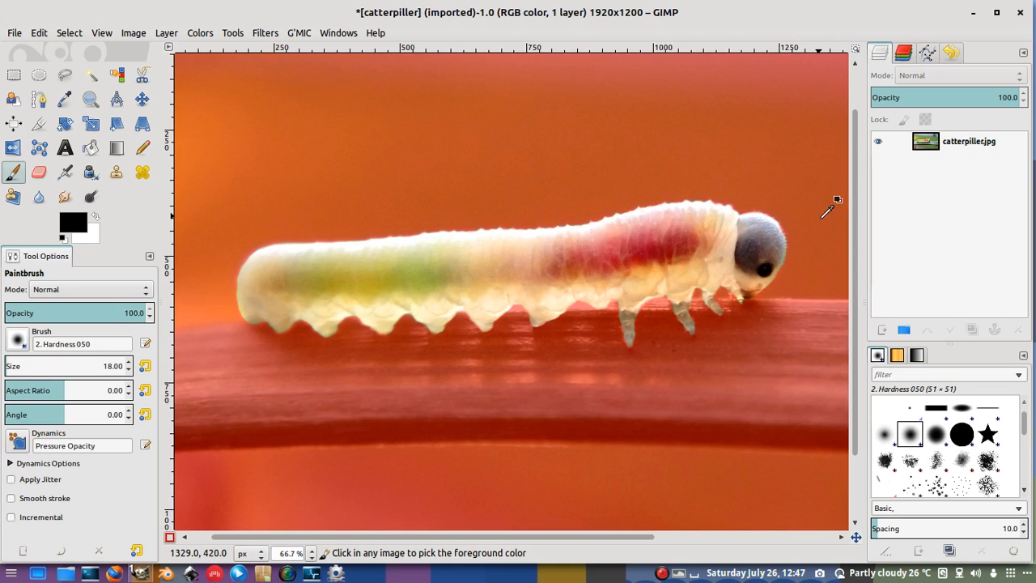
scroll(827, 210, up, 5)
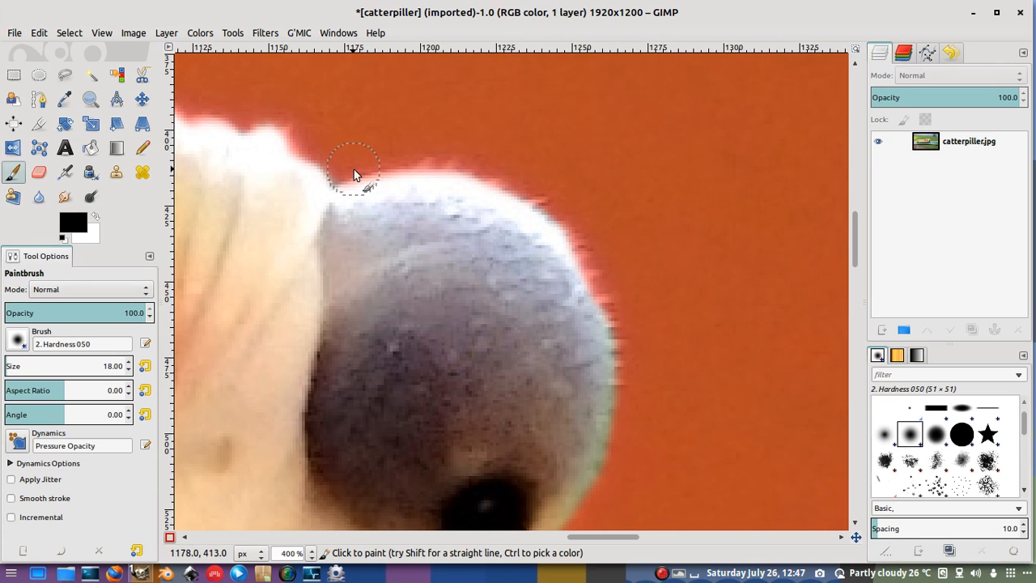
scroll(580, 224, up, 3)
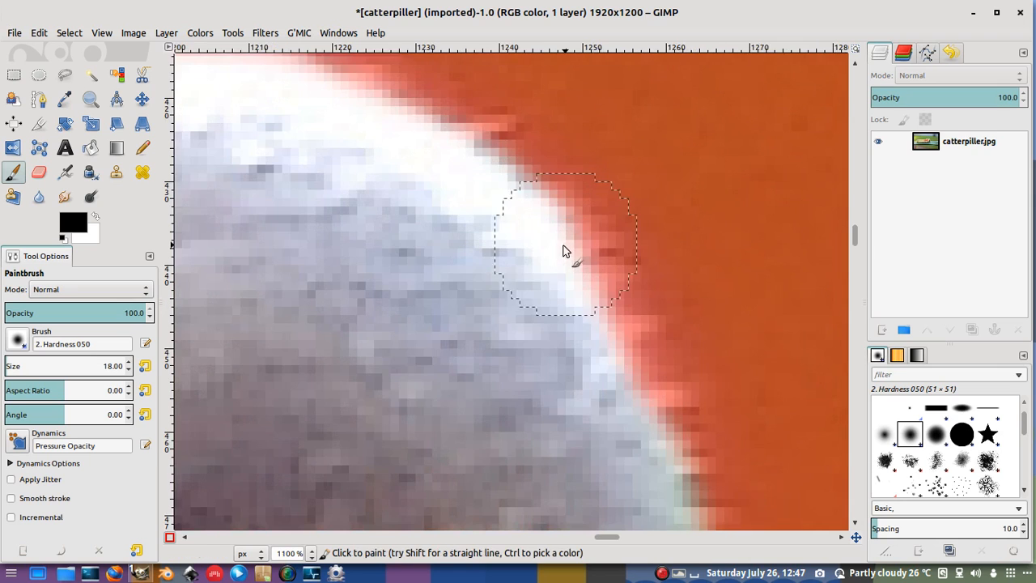
scroll(519, 229, down, 3)
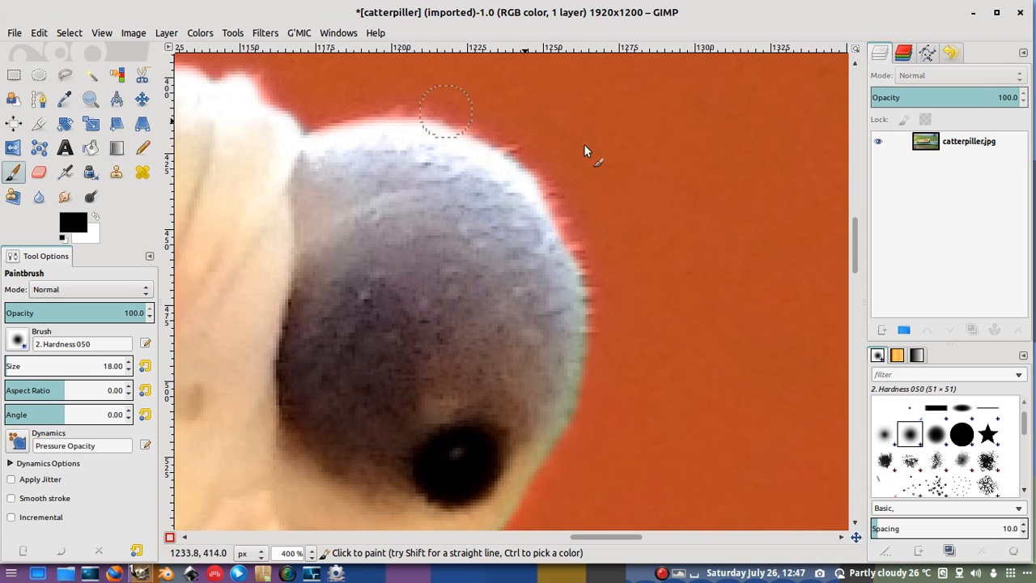
scroll(525, 332, down, 4)
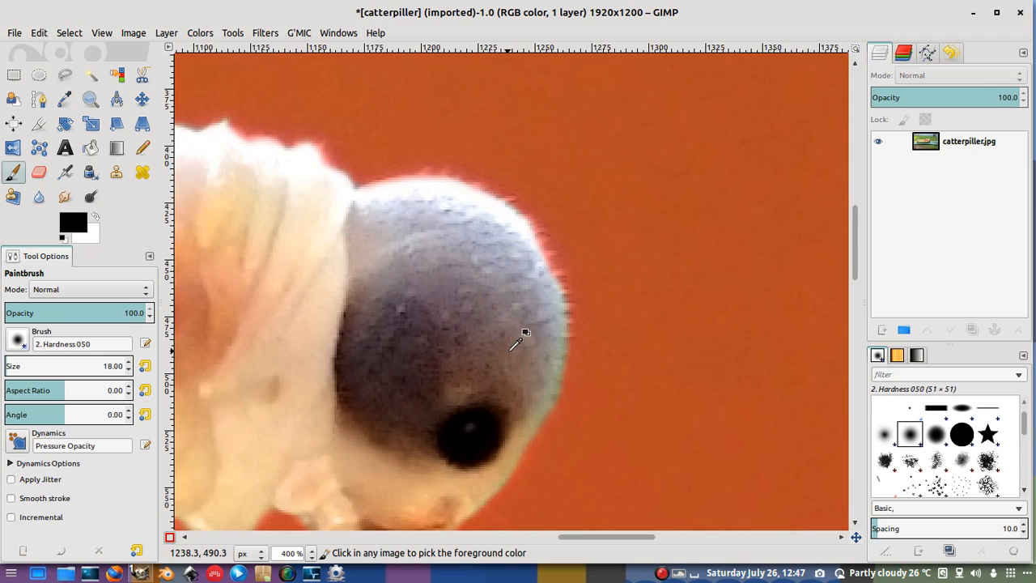
scroll(509, 351, down, 2)
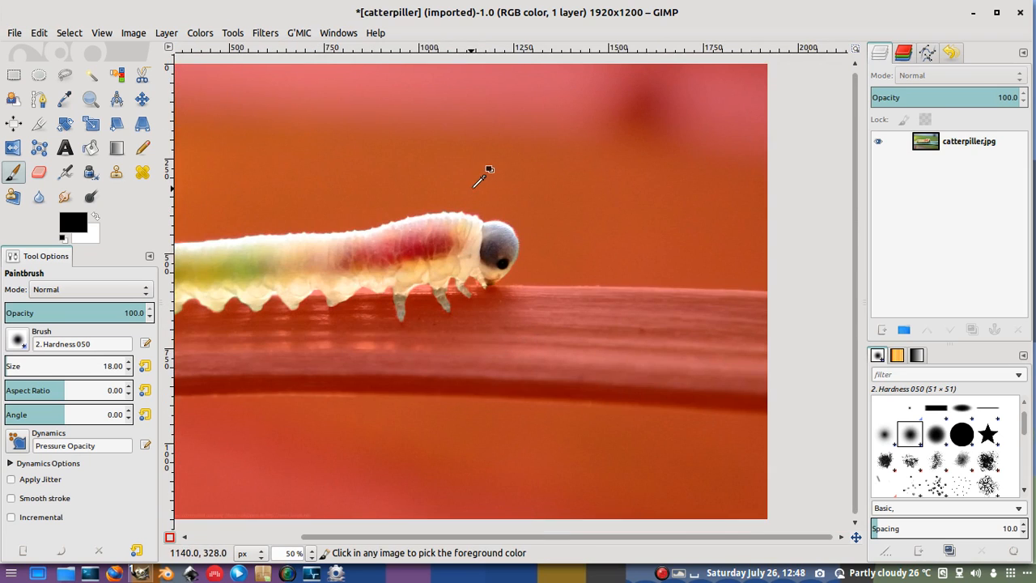
scroll(479, 202, up, 6)
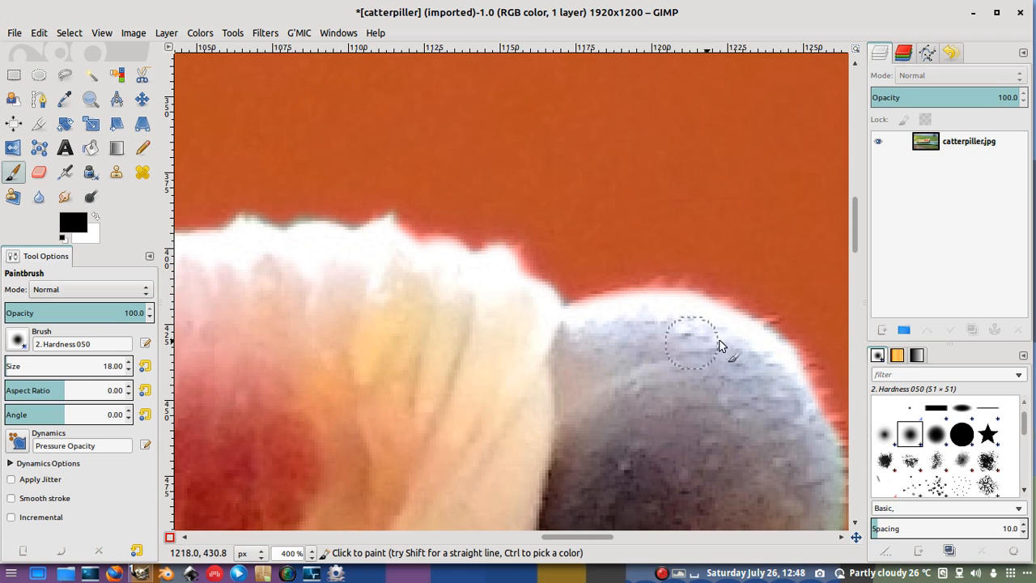
scroll(365, 297, down, 6)
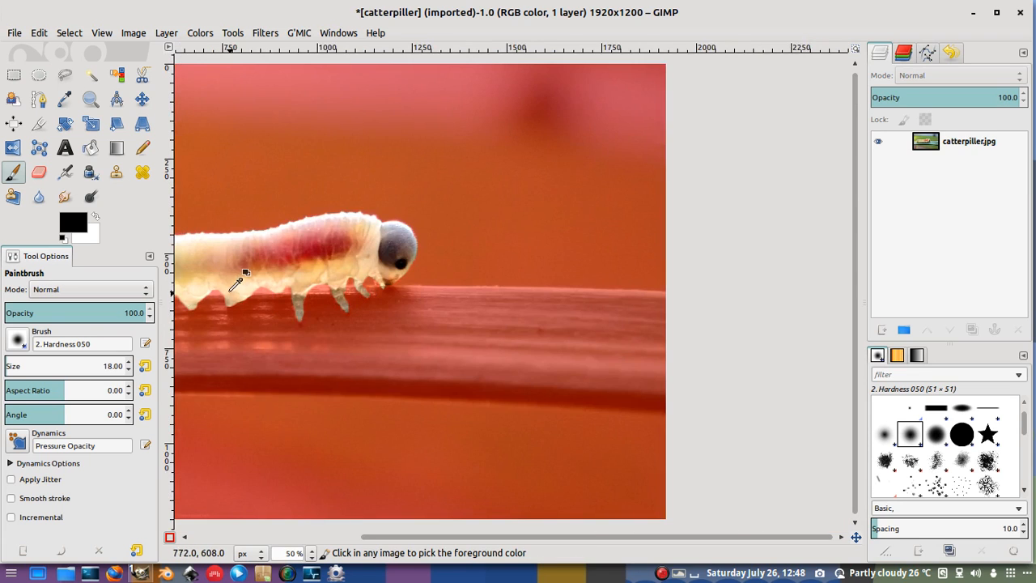
scroll(235, 283, down, 1)
scroll(573, 231, up, 3)
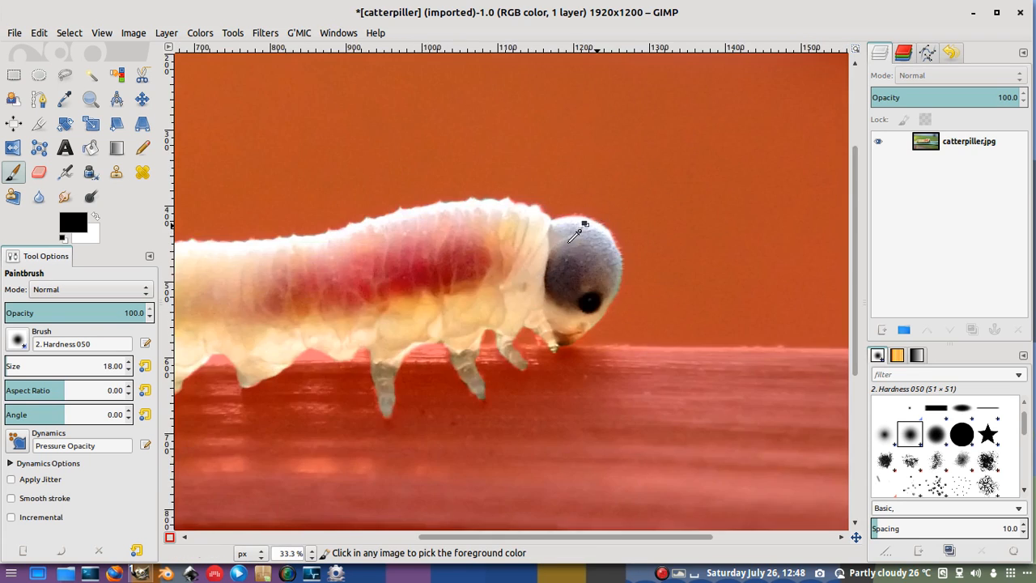
scroll(572, 231, up, 4)
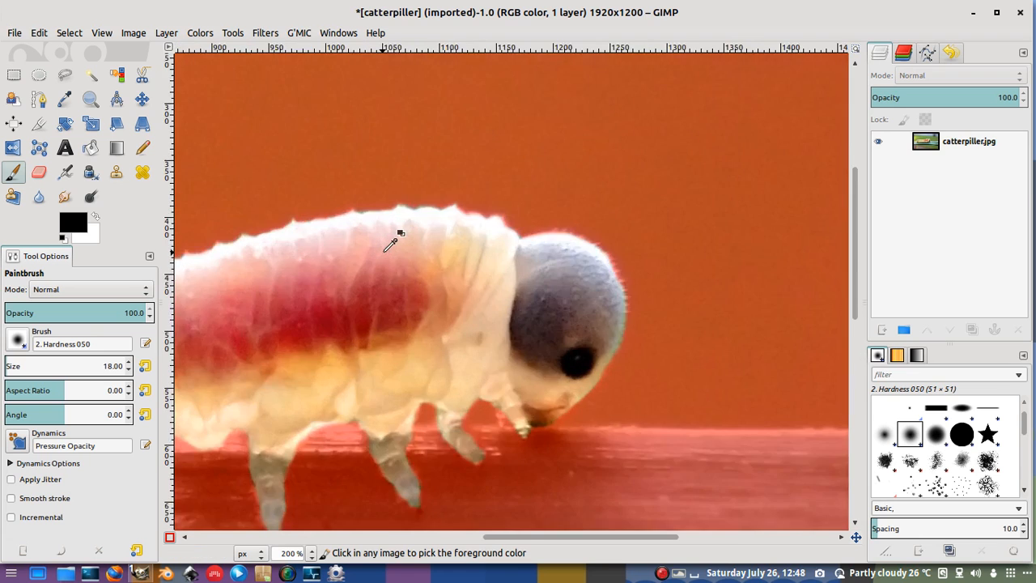
scroll(365, 227, up, 5)
scroll(369, 226, down, 5)
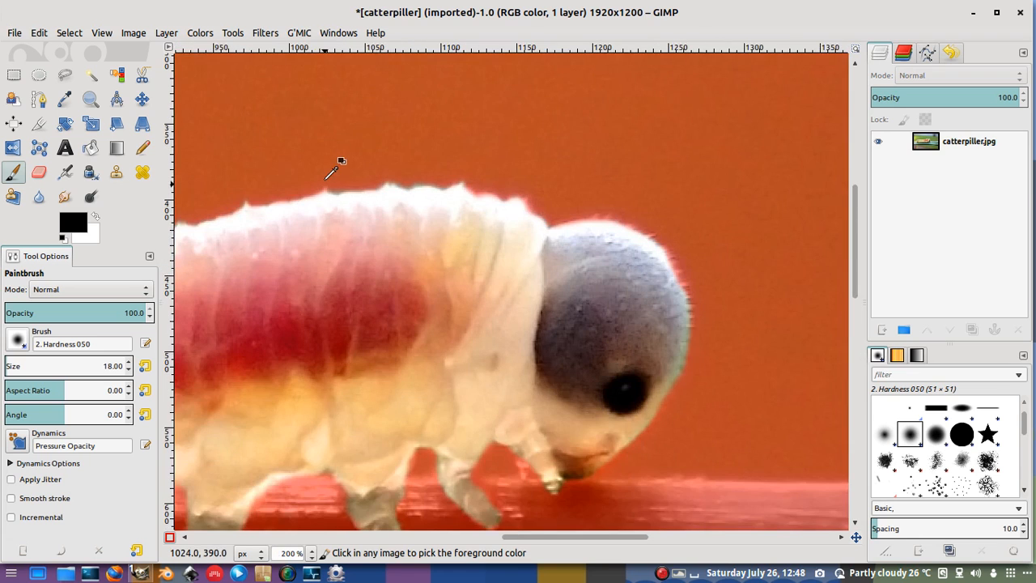
scroll(331, 173, up, 4)
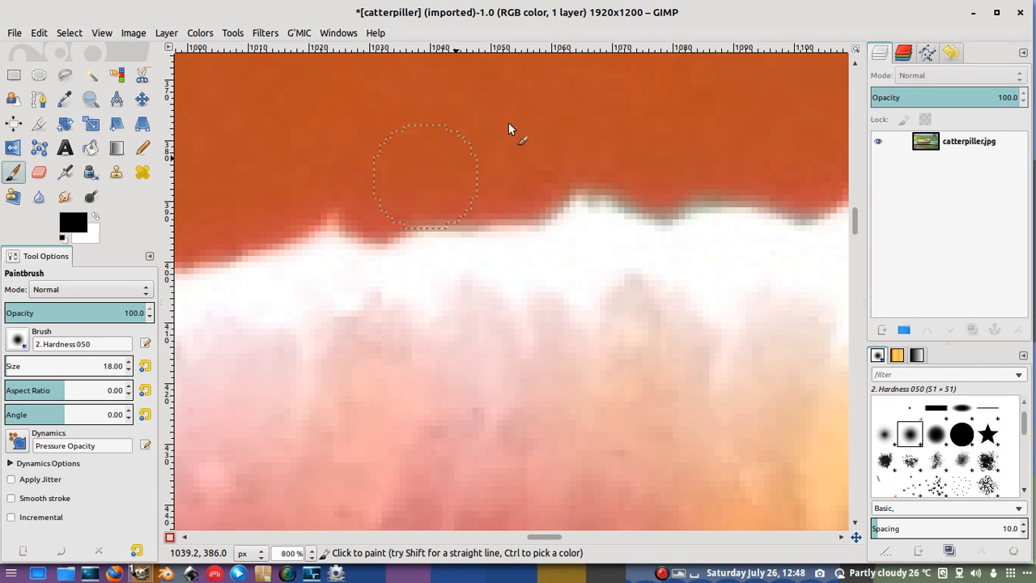
scroll(518, 137, down, 4)
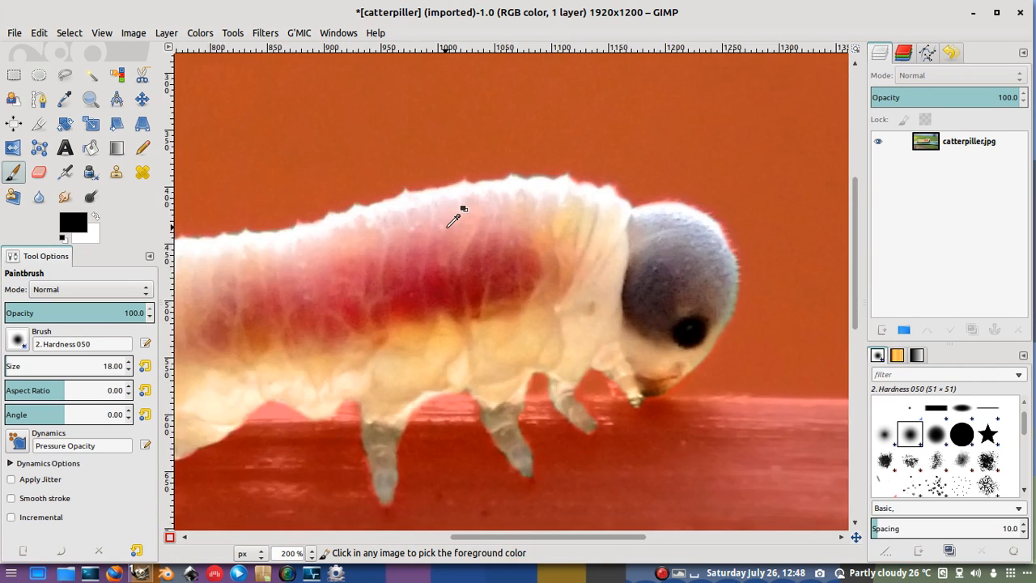
scroll(455, 218, down, 5)
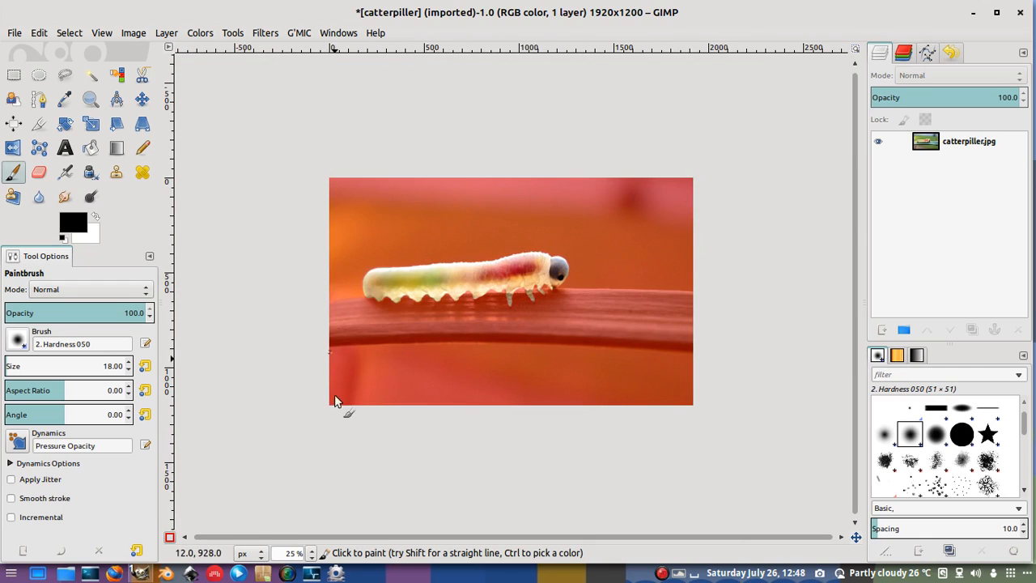
Turn off the Quick Mask to convert it into a selection around the caterpillar and check the outline.
click(169, 538)
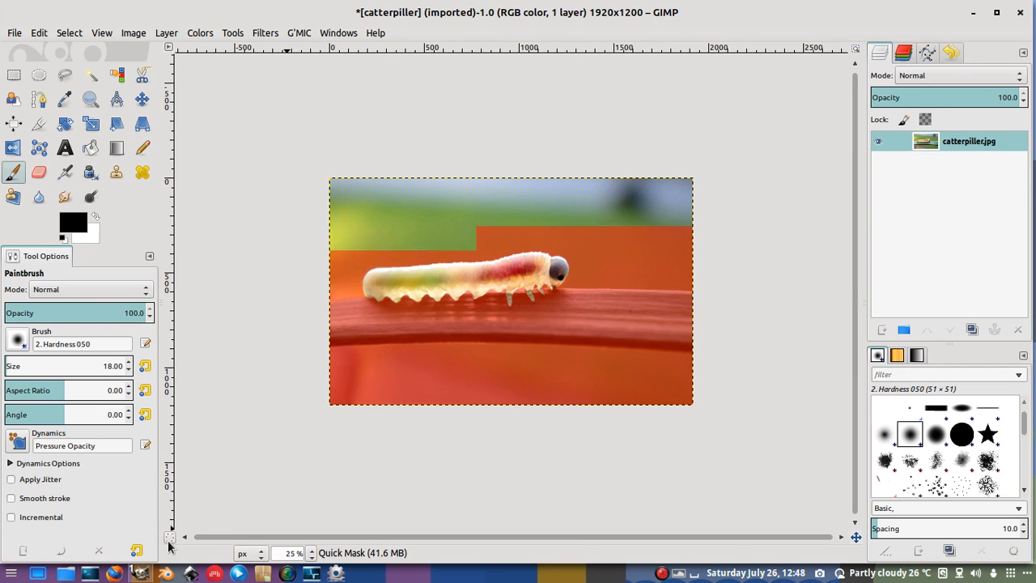
key(ctrl+shift+a)
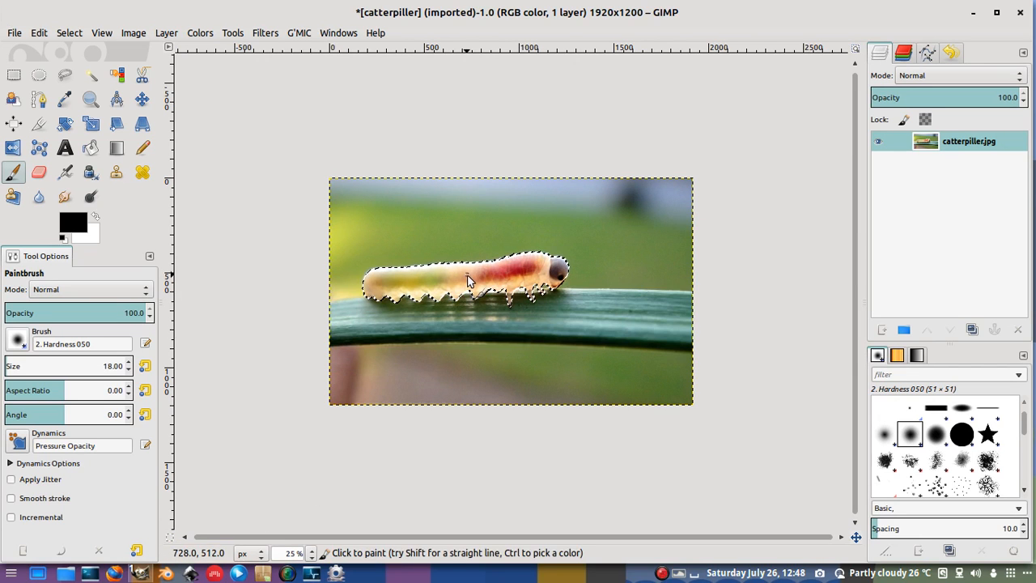
scroll(480, 257, up, 4)
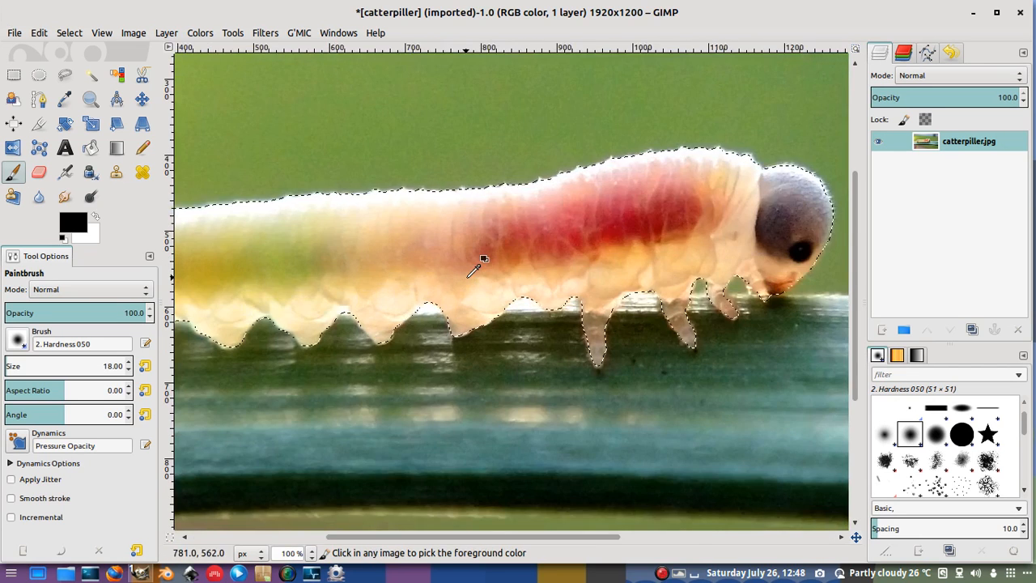
Examine the selection outline around the whole caterpillar, including its head, feet and back, from close-up and full-image views.
scroll(470, 276, down, 1)
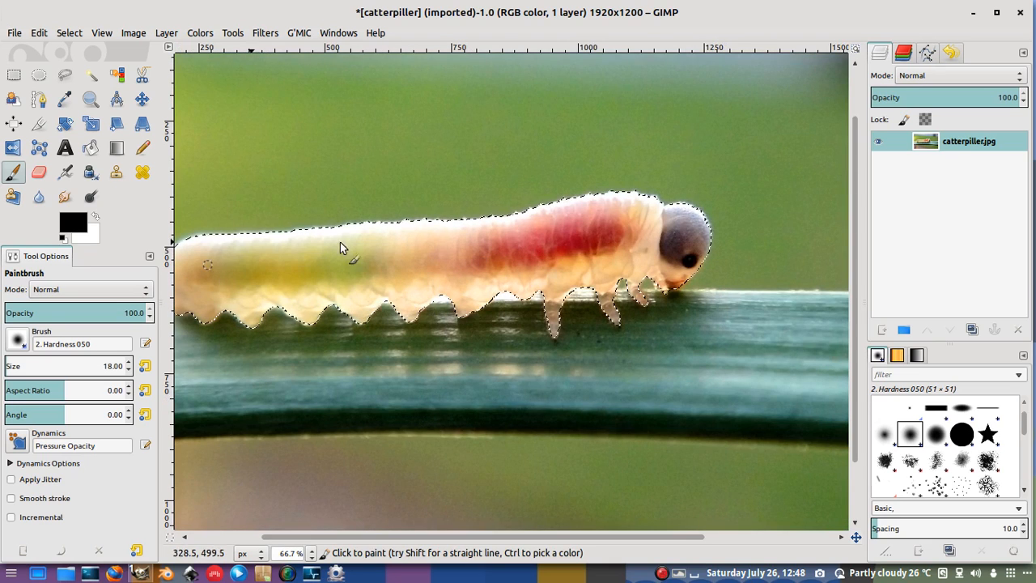
scroll(444, 274, down, 1)
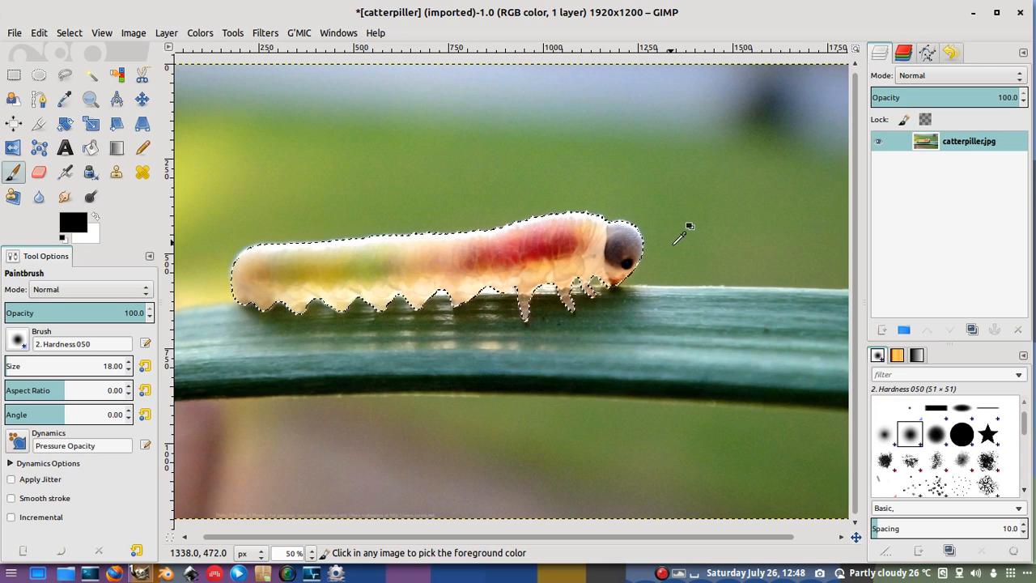
scroll(684, 229, up, 1)
scroll(569, 279, up, 4)
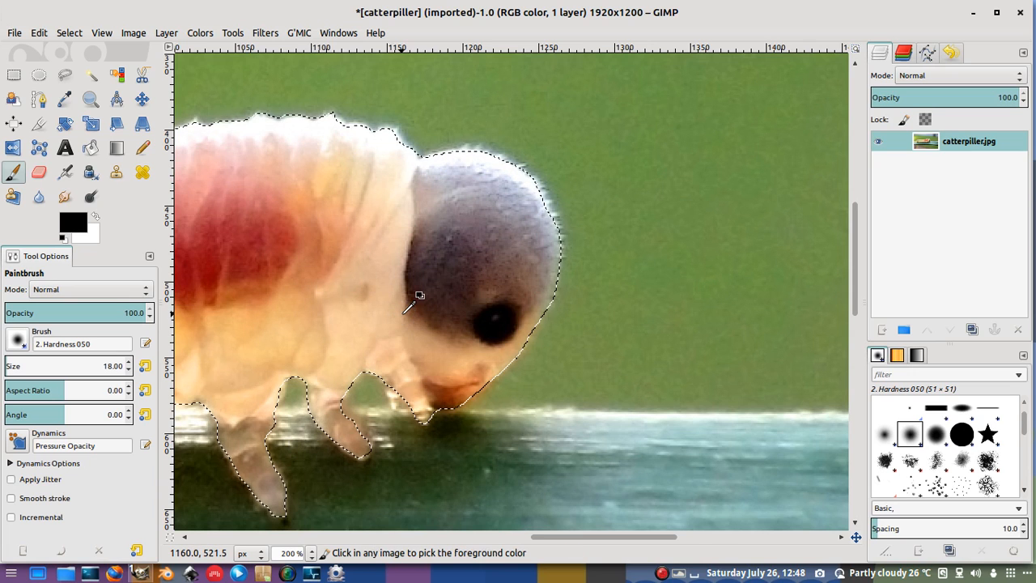
scroll(405, 310, down, 1)
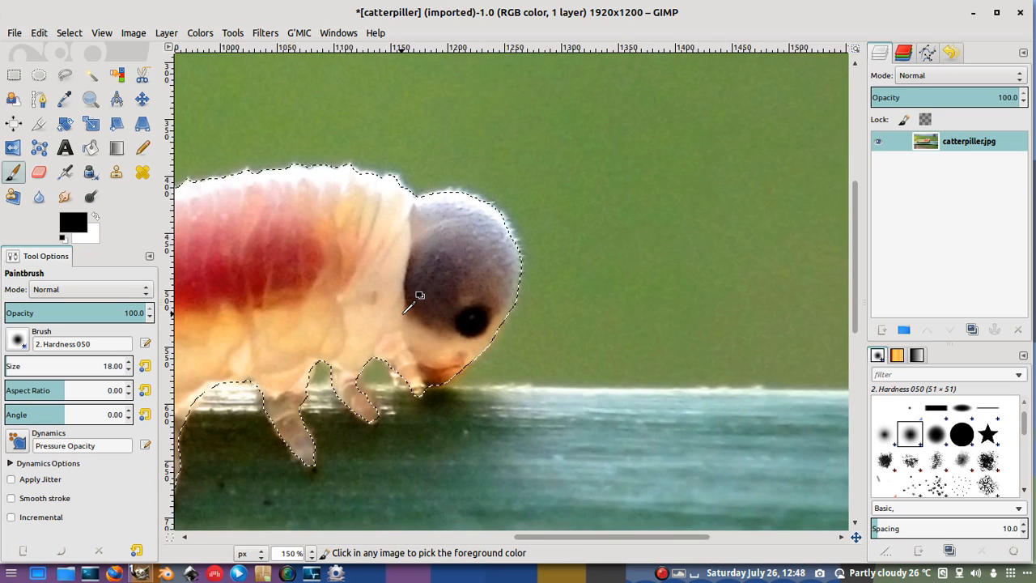
scroll(414, 296, down, 1)
scroll(413, 296, down, 2)
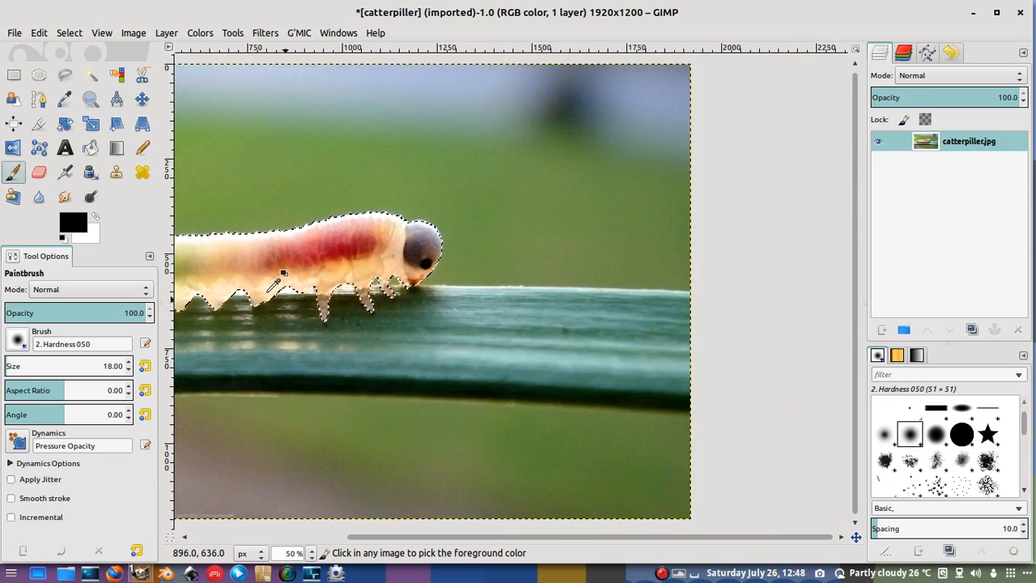
scroll(271, 281, down, 1)
scroll(378, 243, down, 1)
scroll(377, 278, up, 1)
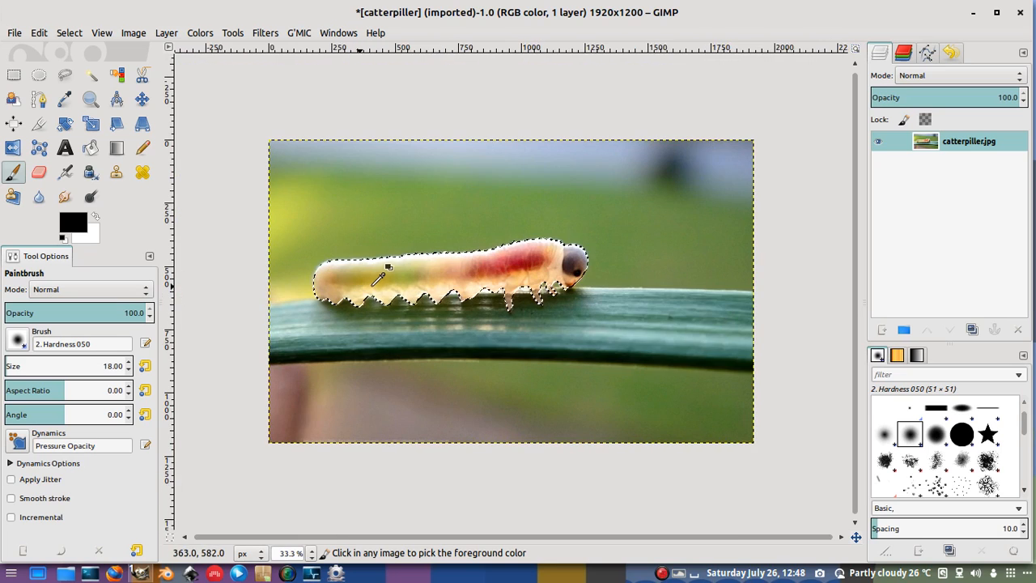
scroll(376, 275, up, 1)
scroll(372, 274, up, 1)
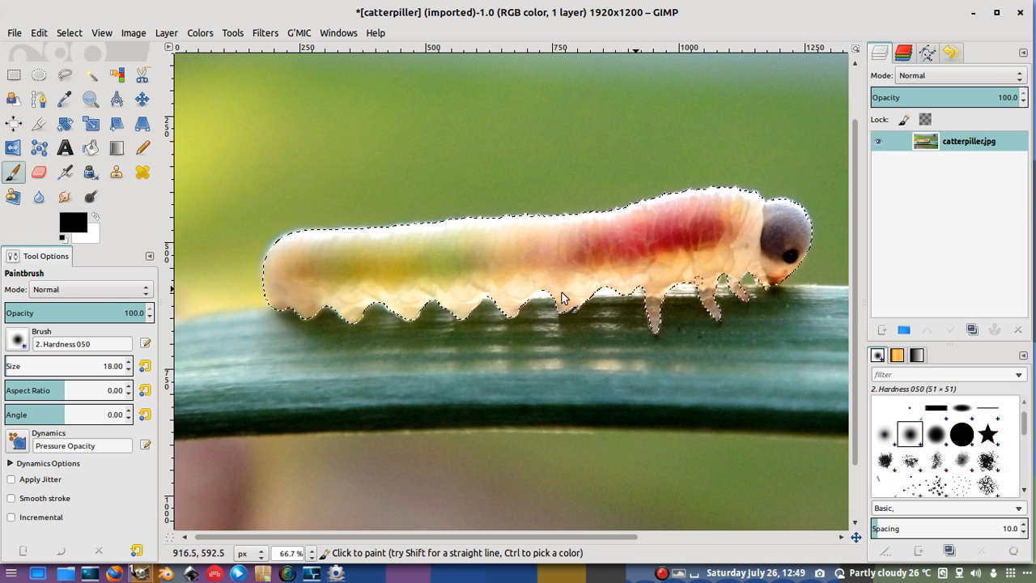
Copy the selected caterpillar, paste it, and turn the floating selection into a new layer.
right_click(435, 248)
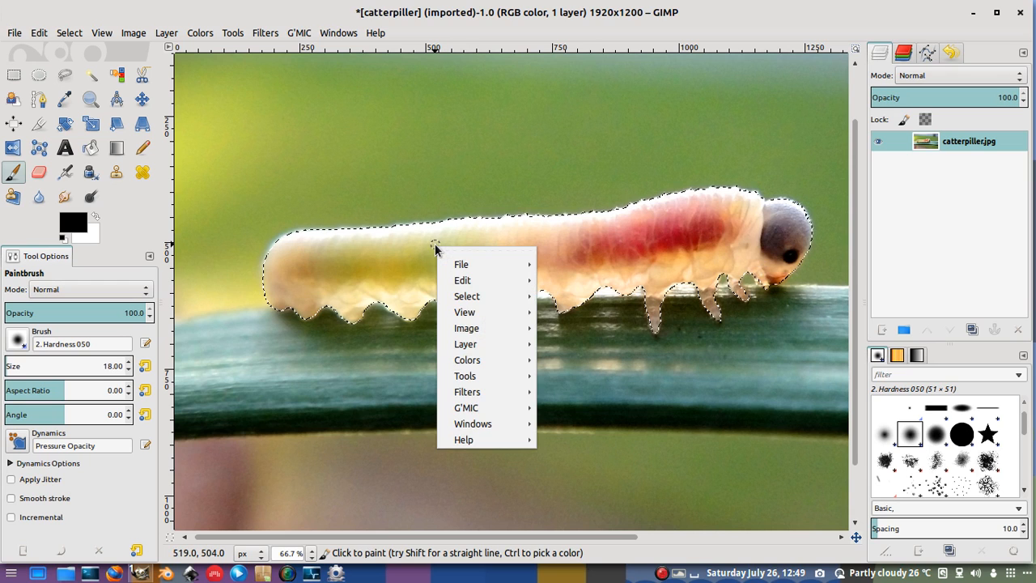
mouse_move(462, 280)
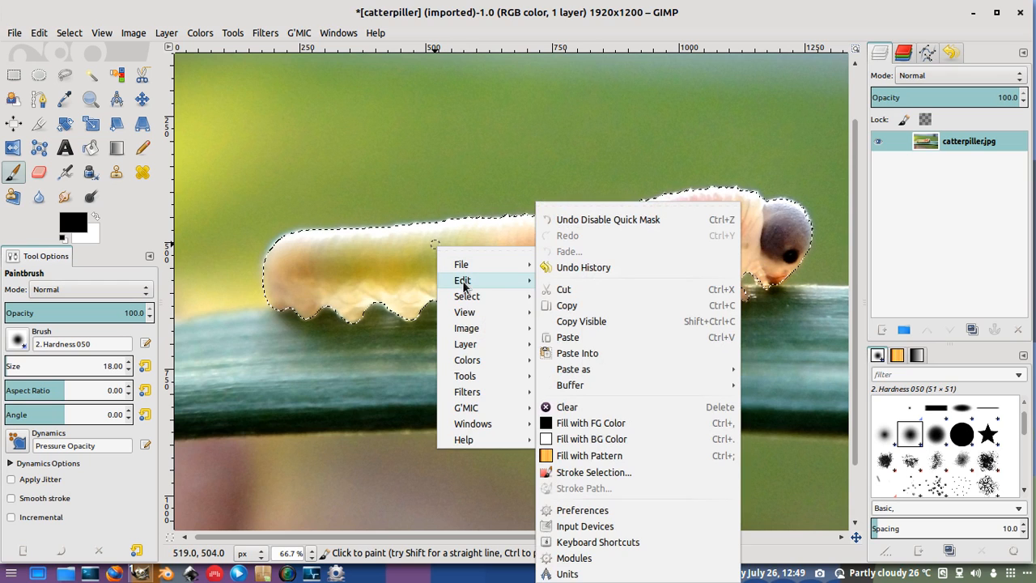
click(567, 305)
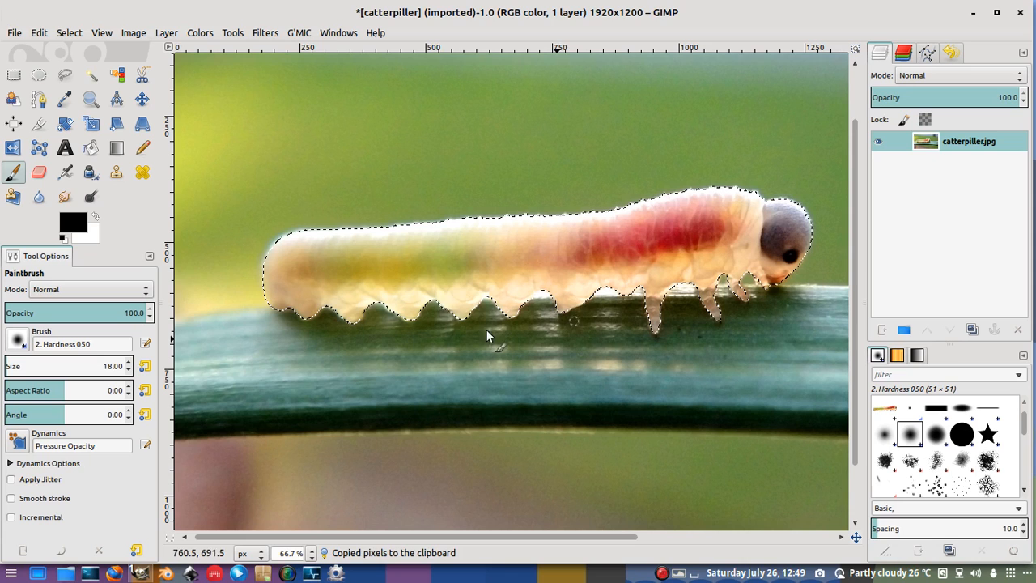
right_click(437, 242)
mouse_move(503, 277)
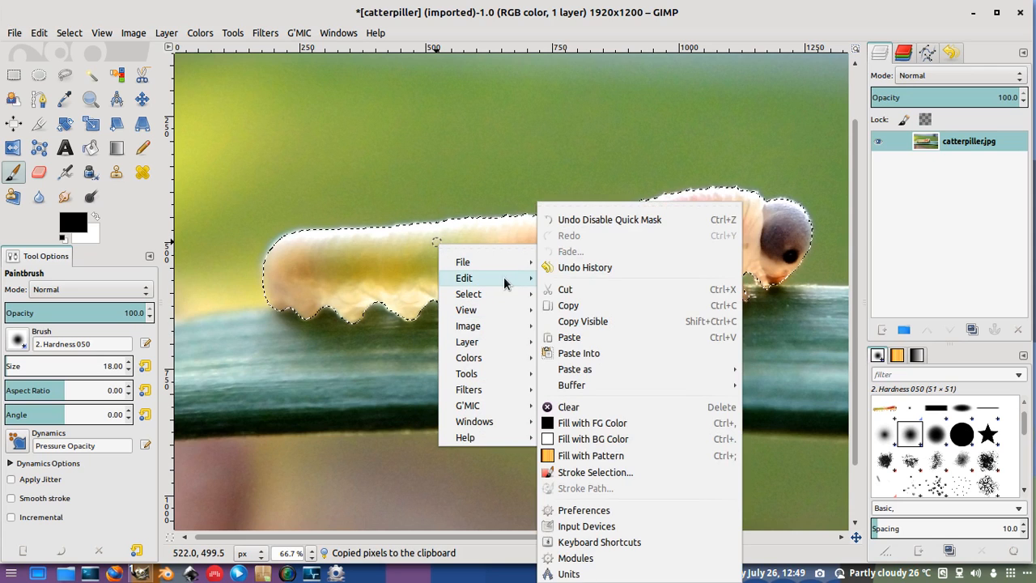
click(609, 338)
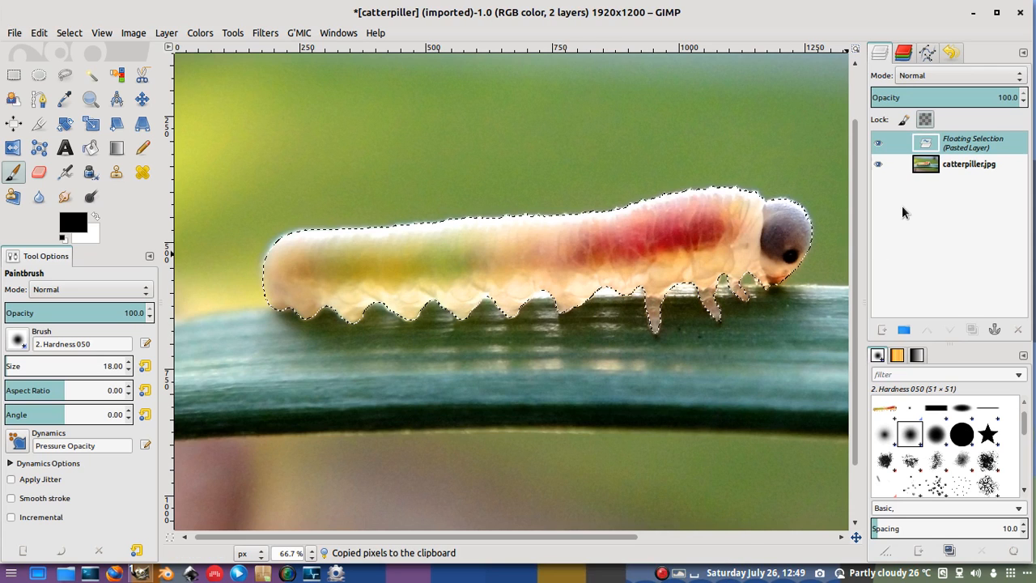
click(881, 331)
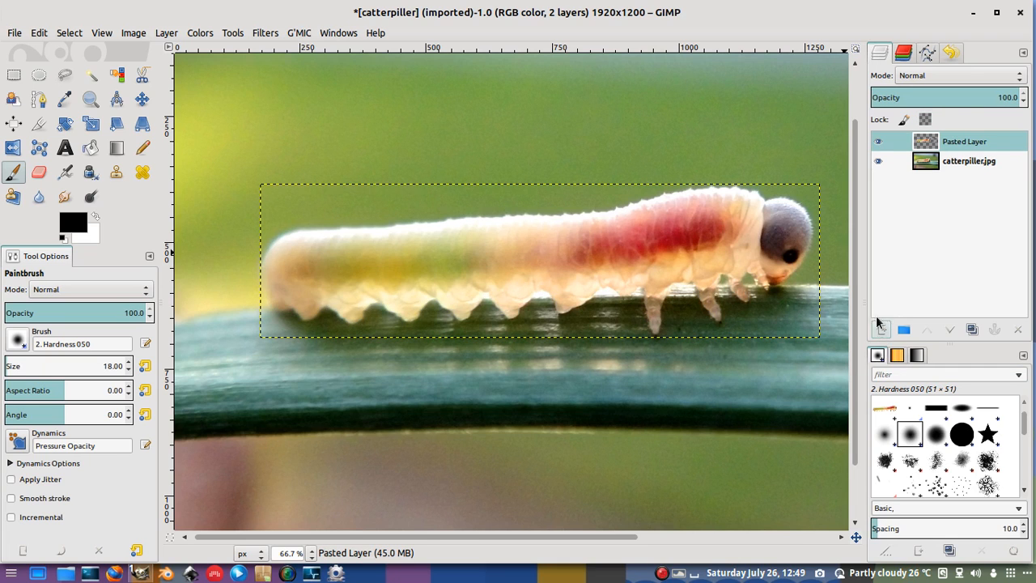
Toggle the visibility of the catterpiller.jpg layer to check the cut-out caterpillar, leaving the layer visible.
click(877, 162)
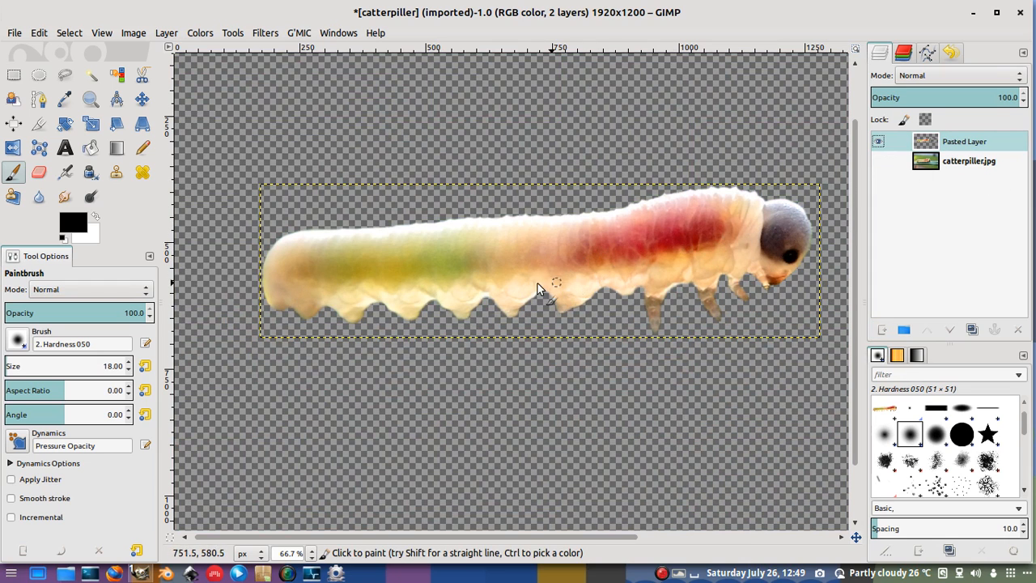
click(878, 161)
click(877, 161)
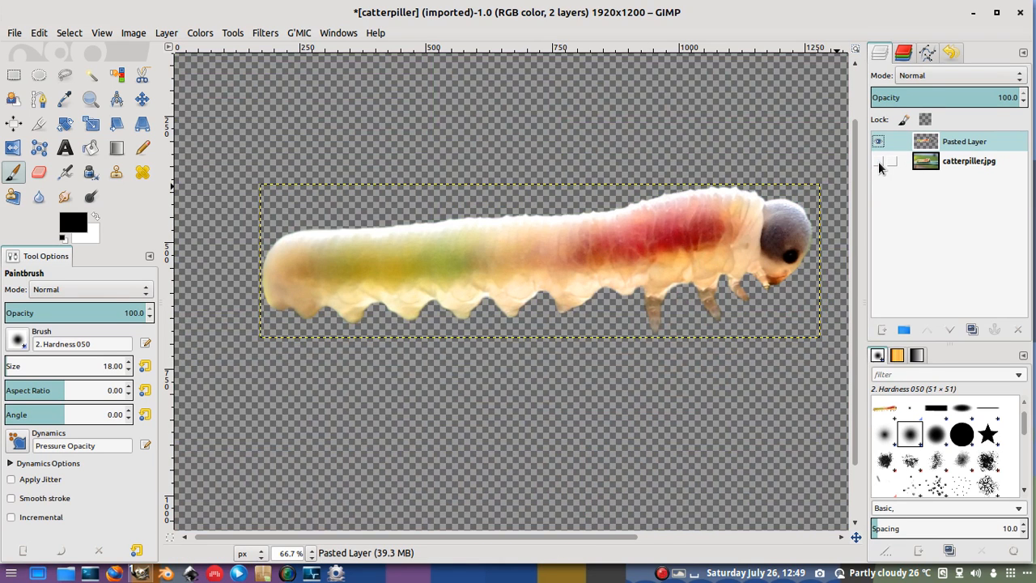
click(878, 161)
click(878, 161)
click(878, 161)
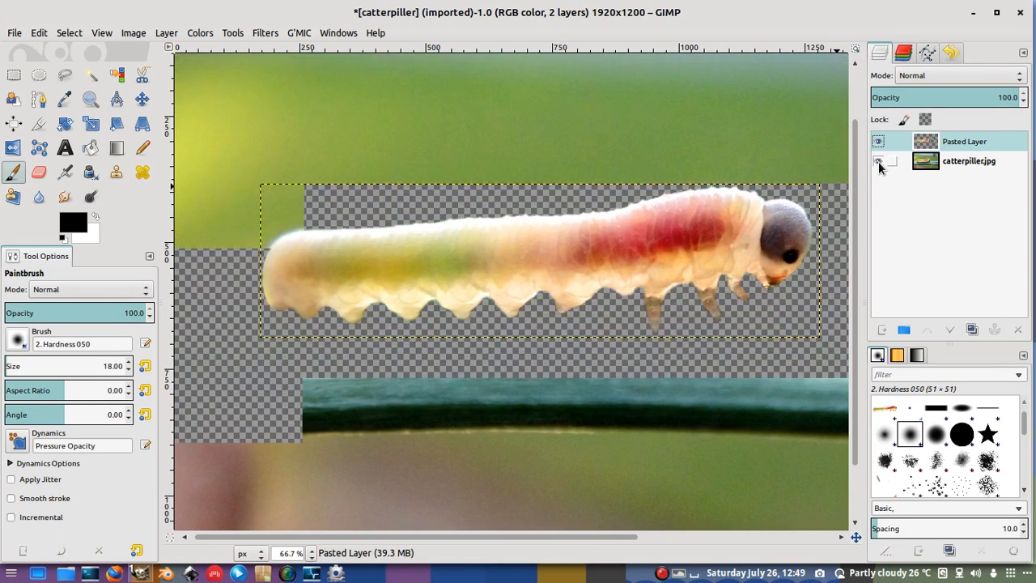
Desaturate the catterpiller.jpg background layer using the Luminosity shade of gray.
click(971, 160)
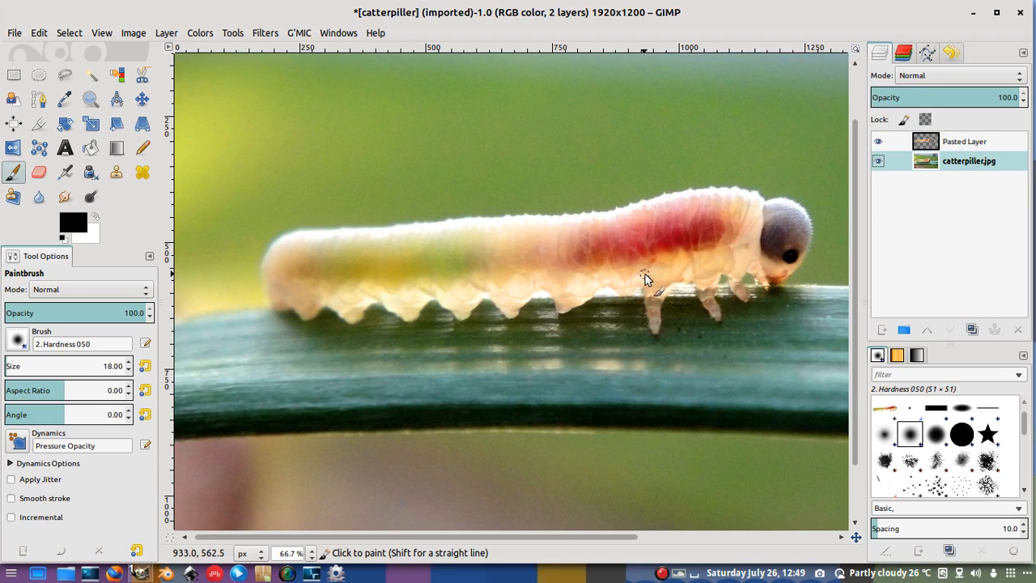
key(minus)
key(minus)
key(minus)
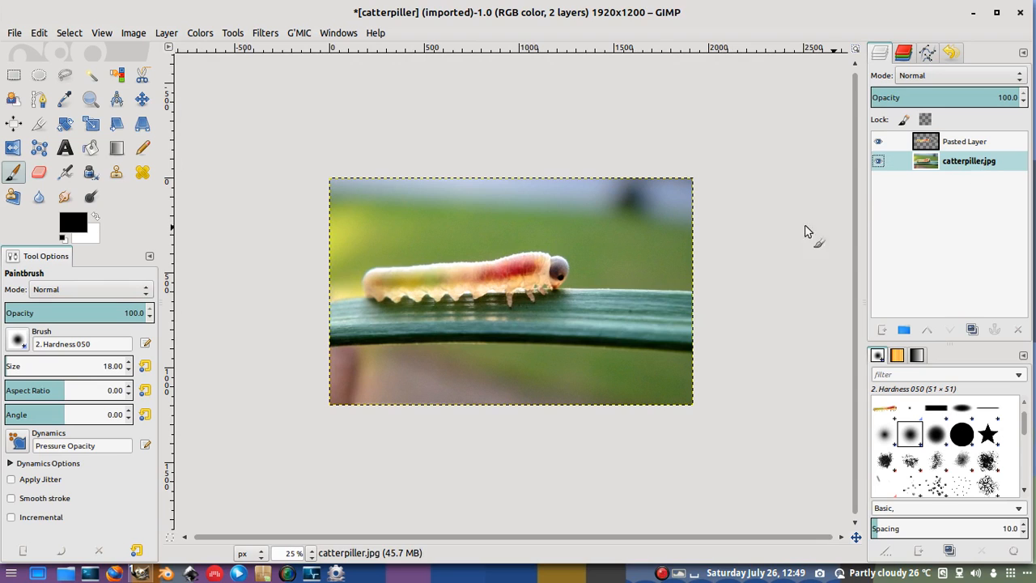
key(plus)
key(plus)
key(minus)
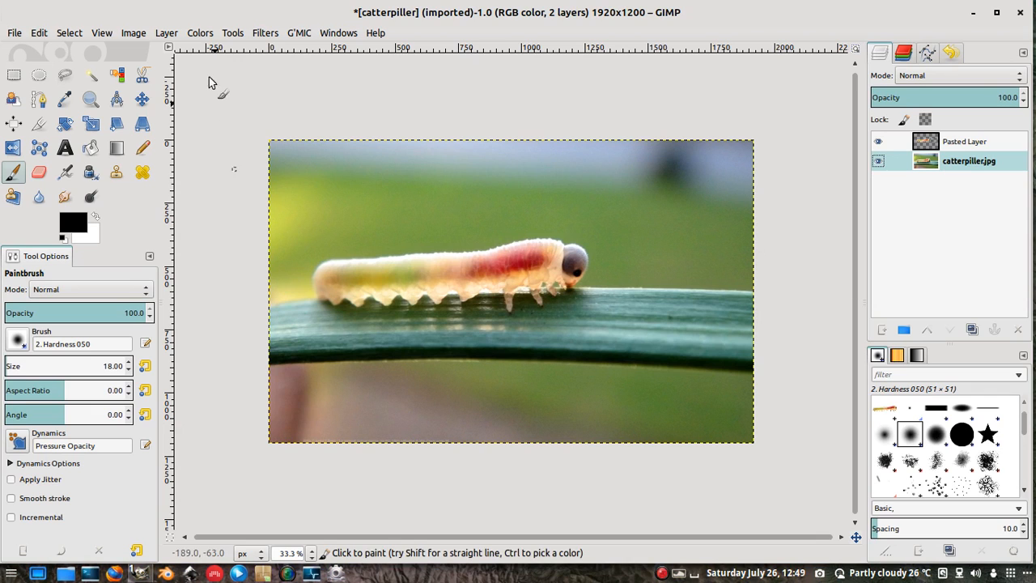
click(193, 30)
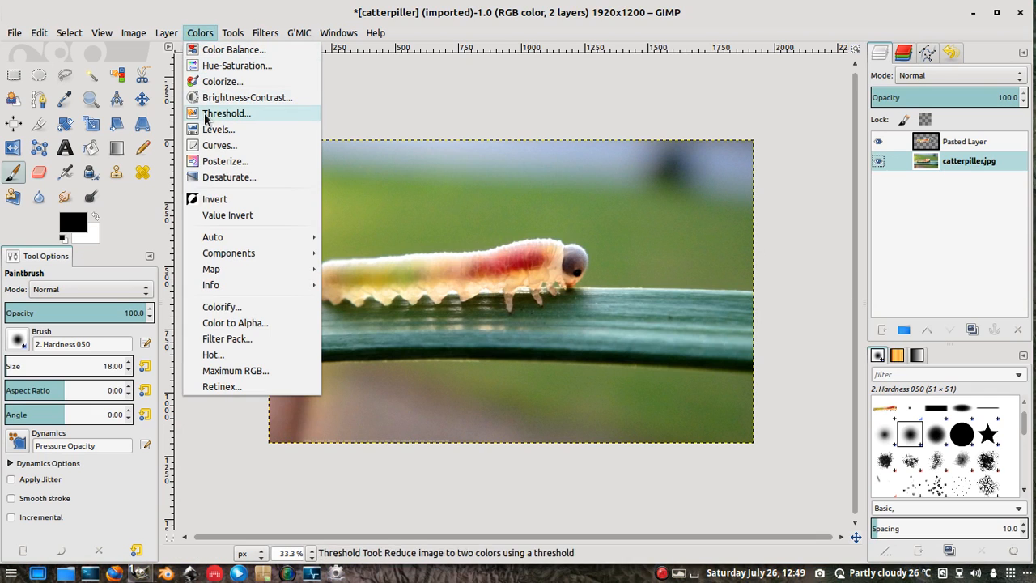
click(214, 180)
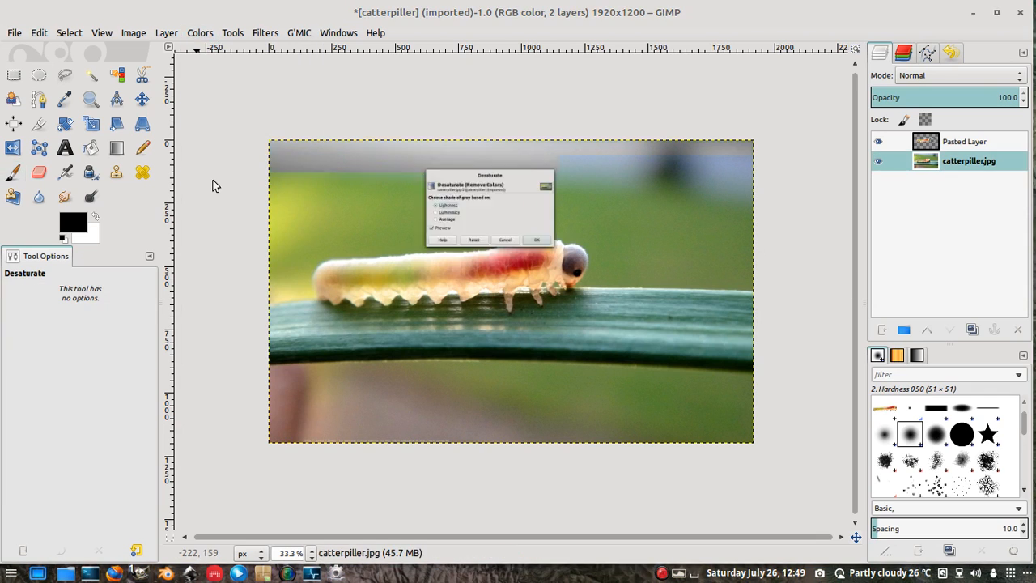
click(380, 216)
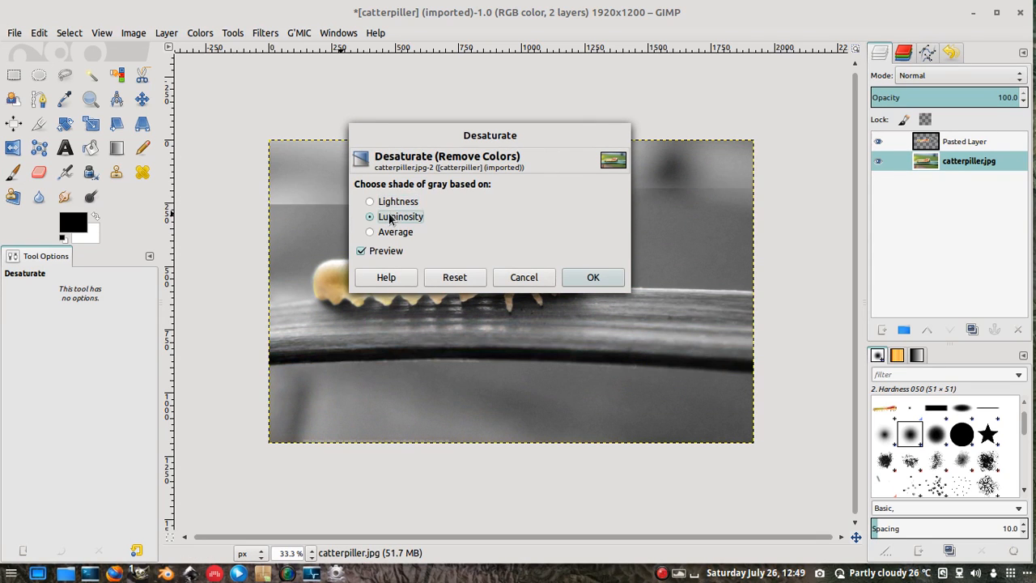
drag(480, 147, 541, 95)
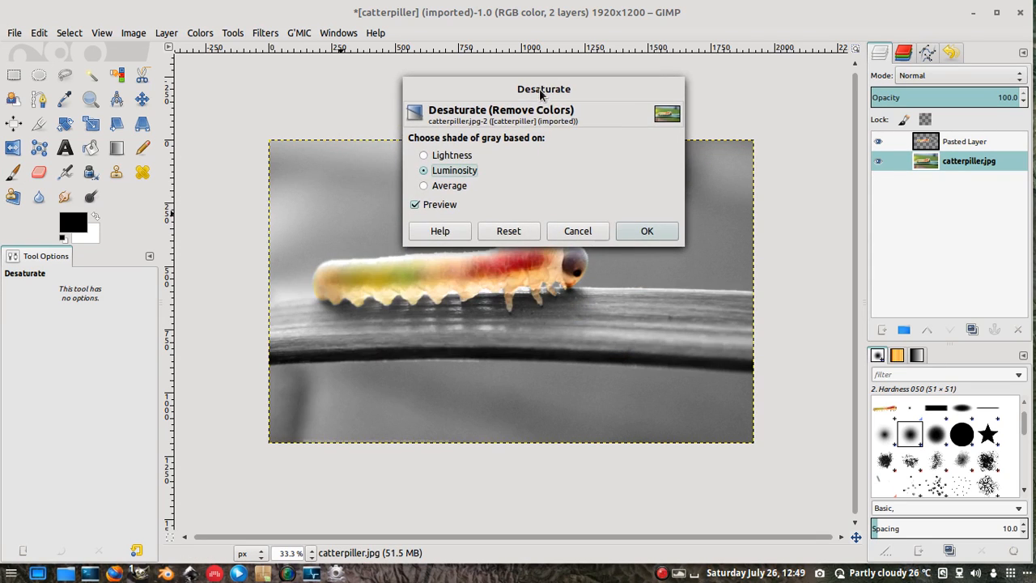
click(652, 230)
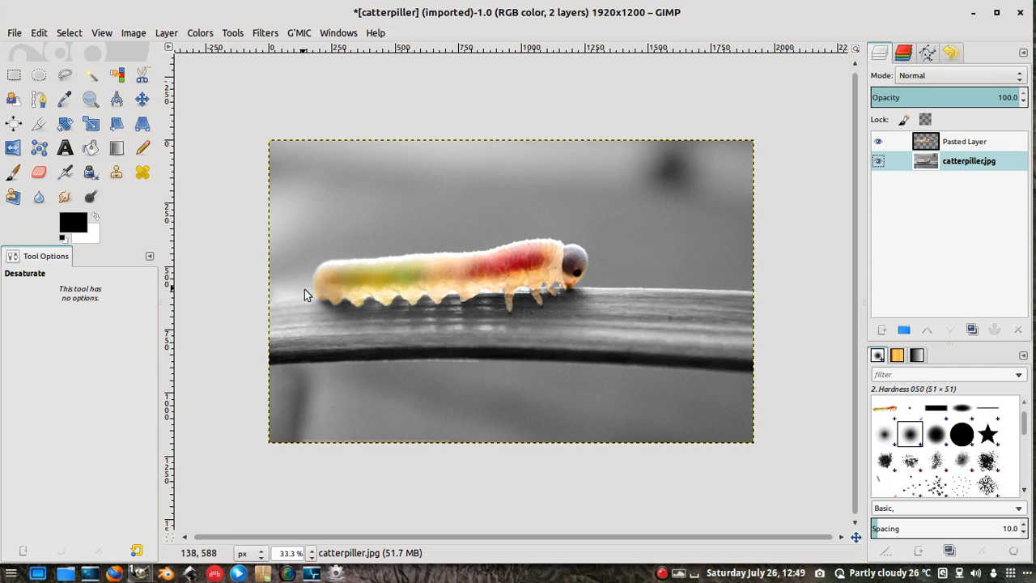
Check the coloured caterpillar against the gray background, and select the pasted layer and the catterpiller.jpg layer in turn.
ctrl+scroll(305, 289, up, 2)
ctrl+scroll(544, 320, down, 1)
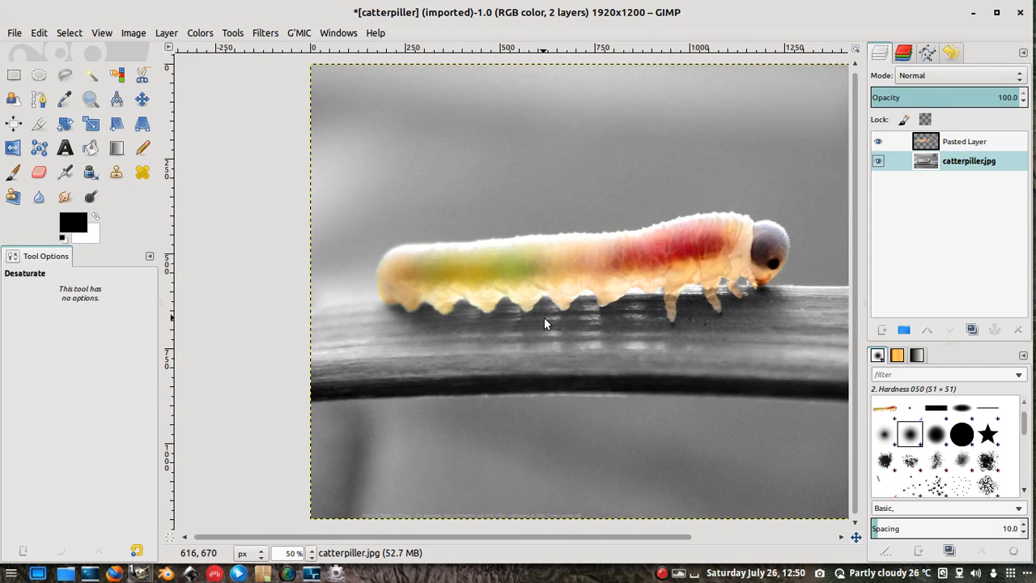
ctrl+scroll(544, 318, down, 1)
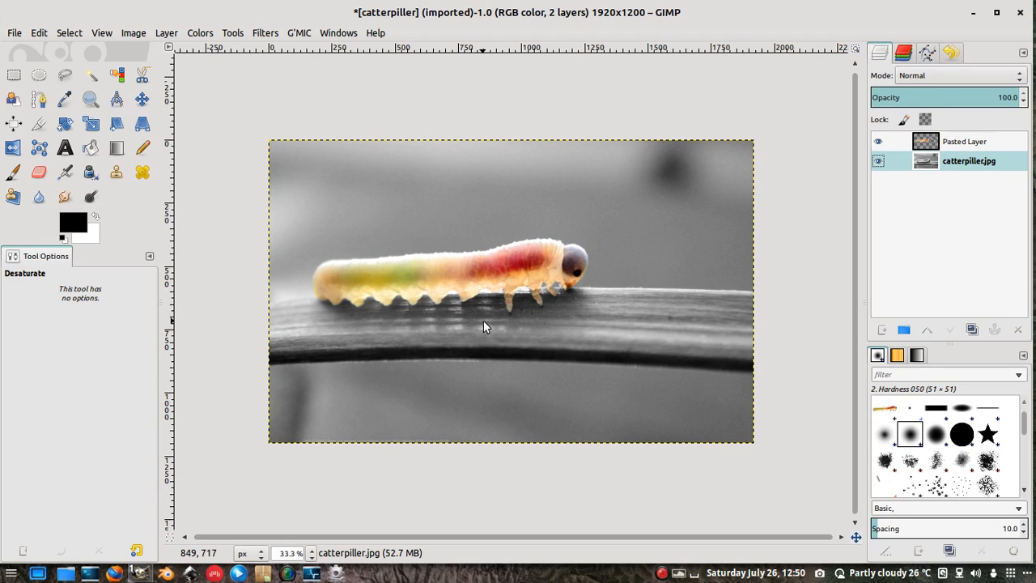
click(886, 144)
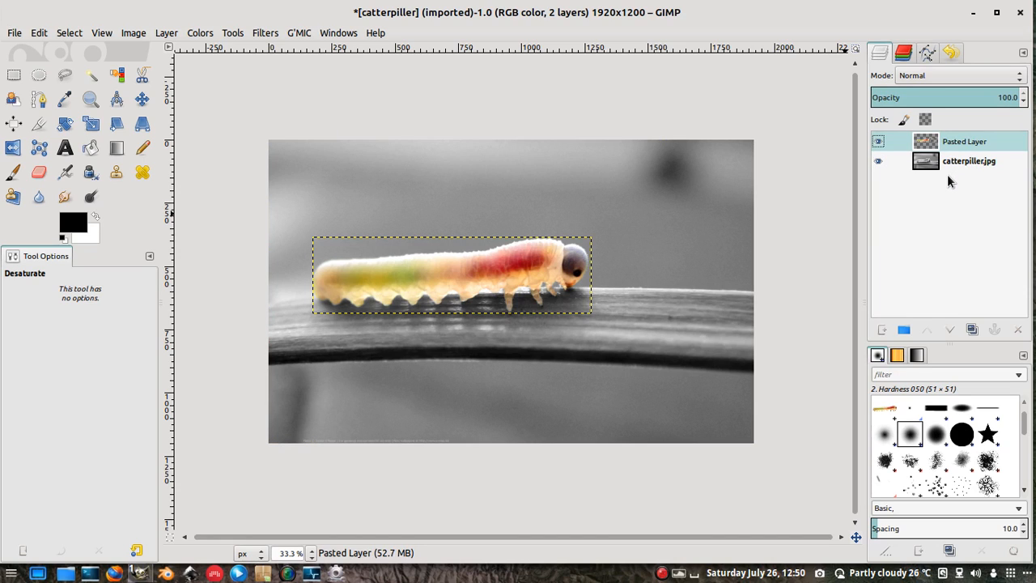
click(963, 161)
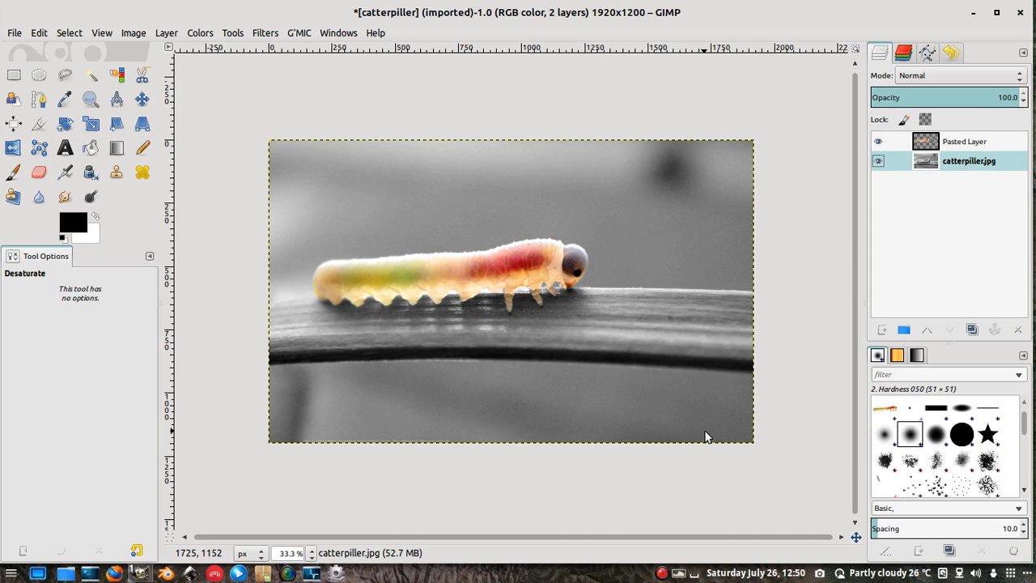
click(661, 572)
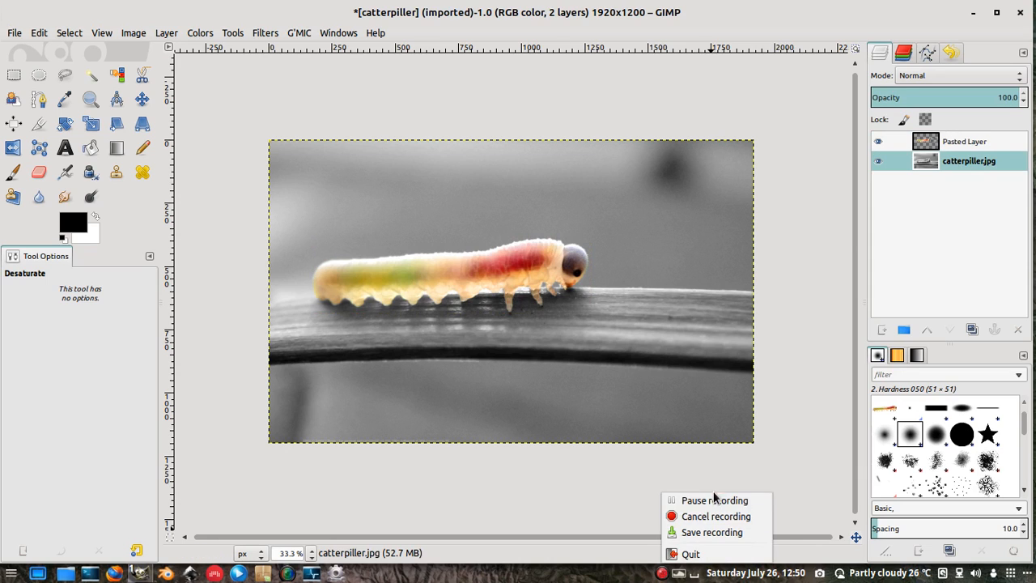